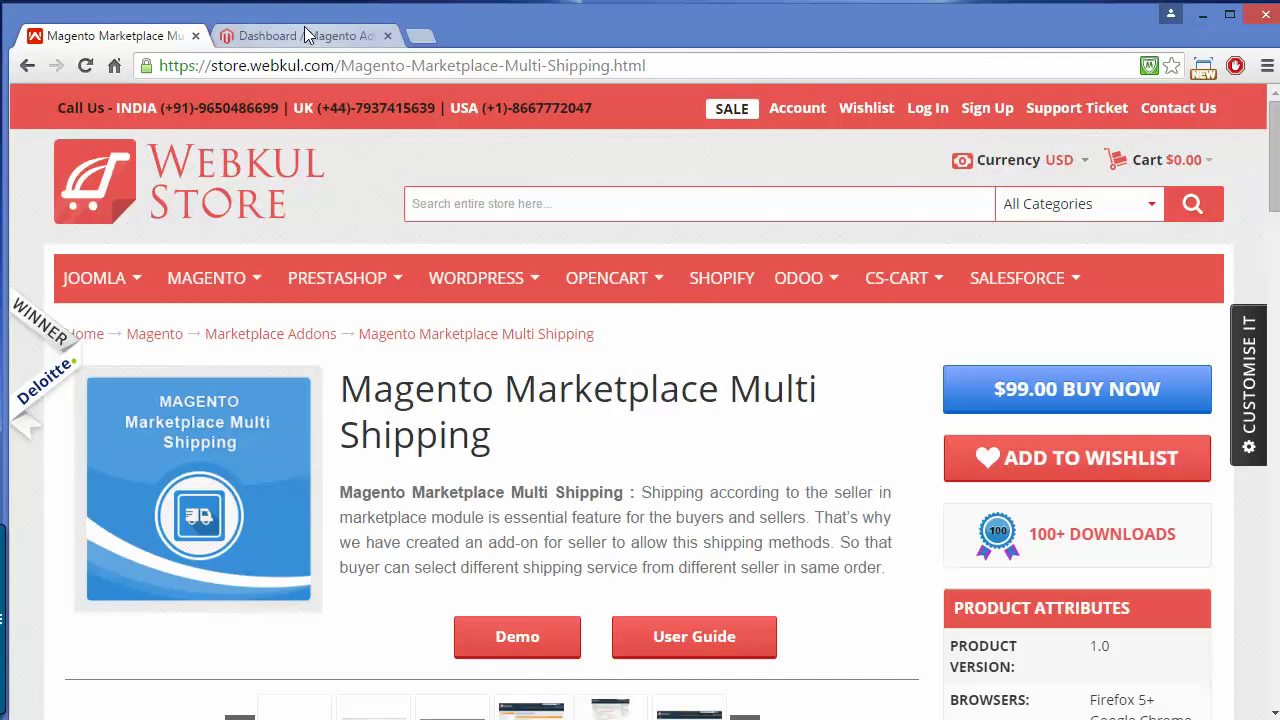
# Switch to the Magento admin and open the Shipping Methods section of the system configuration
pyautogui.click(305, 30)
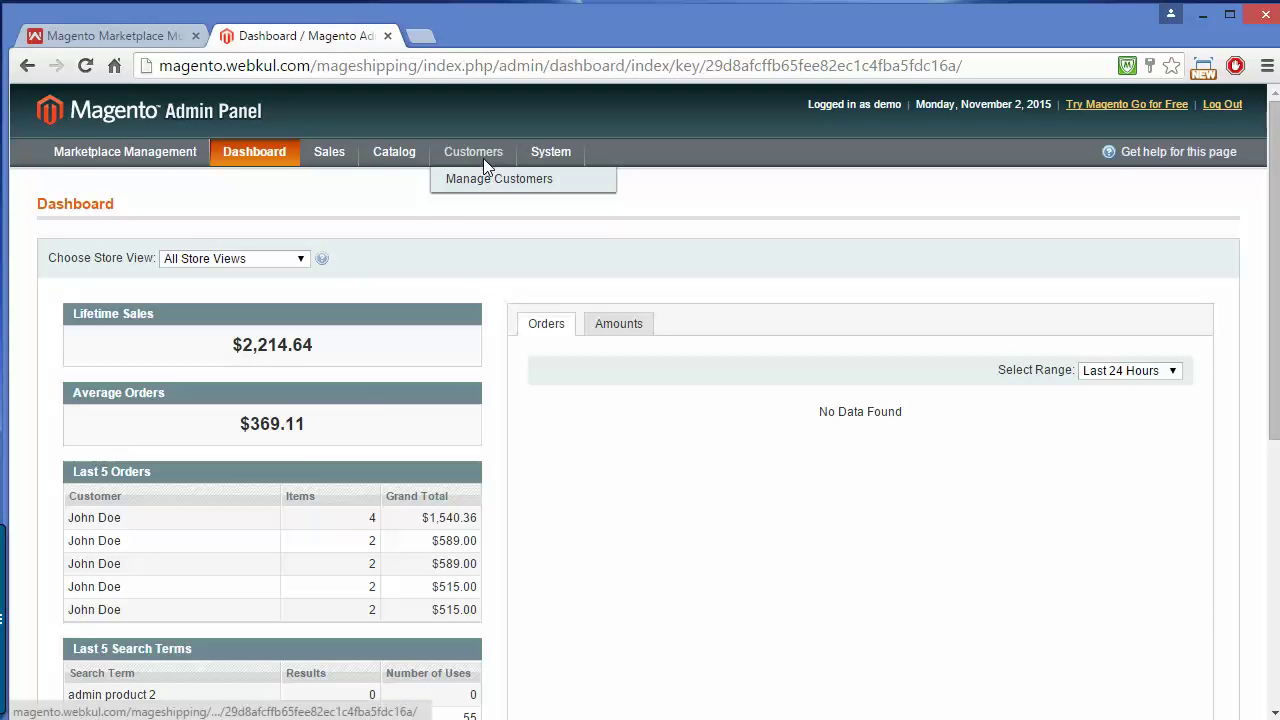
pyautogui.moveTo(545, 160)
pyautogui.click(558, 205)
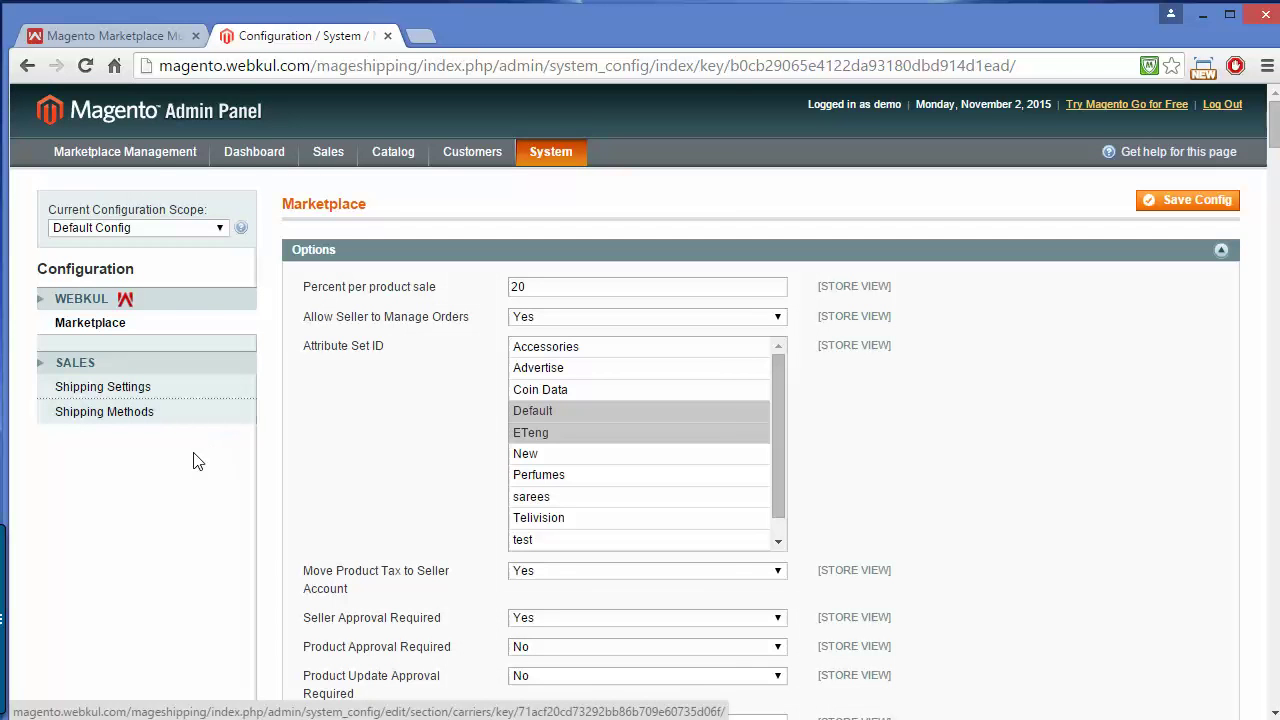
pyautogui.click(175, 391)
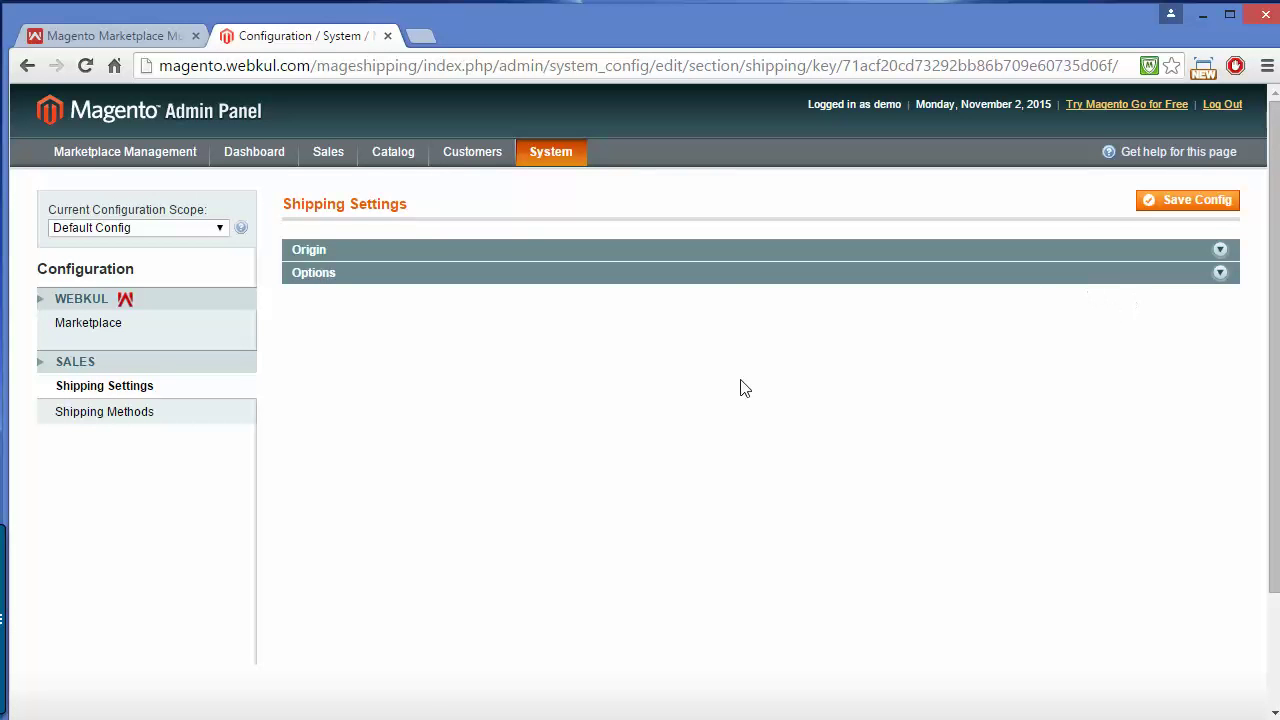
pyautogui.click(182, 418)
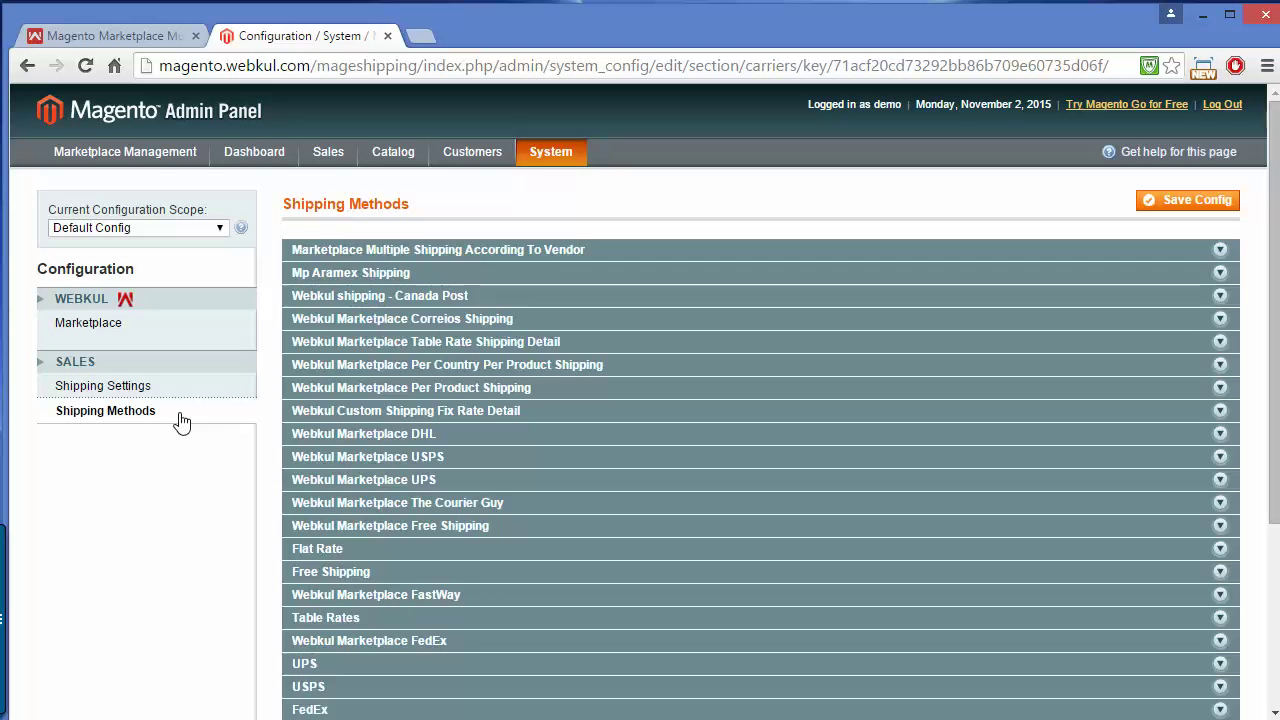
# Set Marketplace Multiple Shipping According To Vendor to active with Yes and save the configuration
pyautogui.click(474, 252)
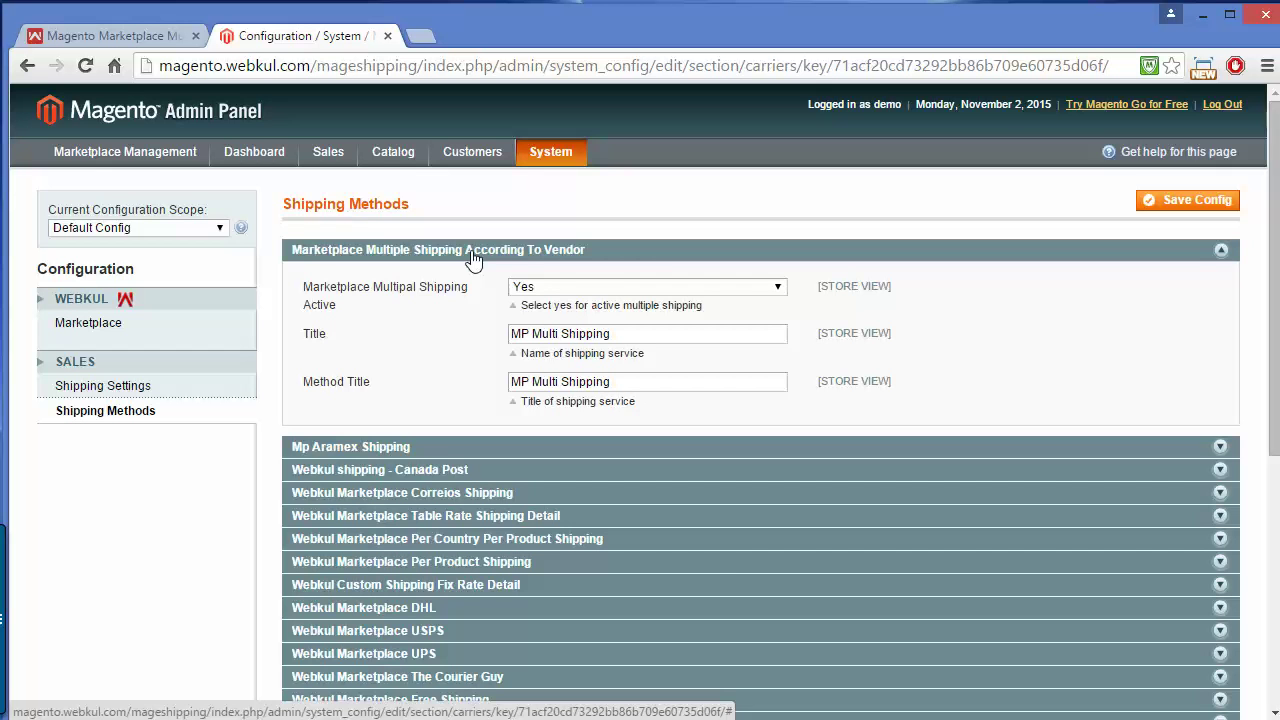
pyautogui.click(583, 285)
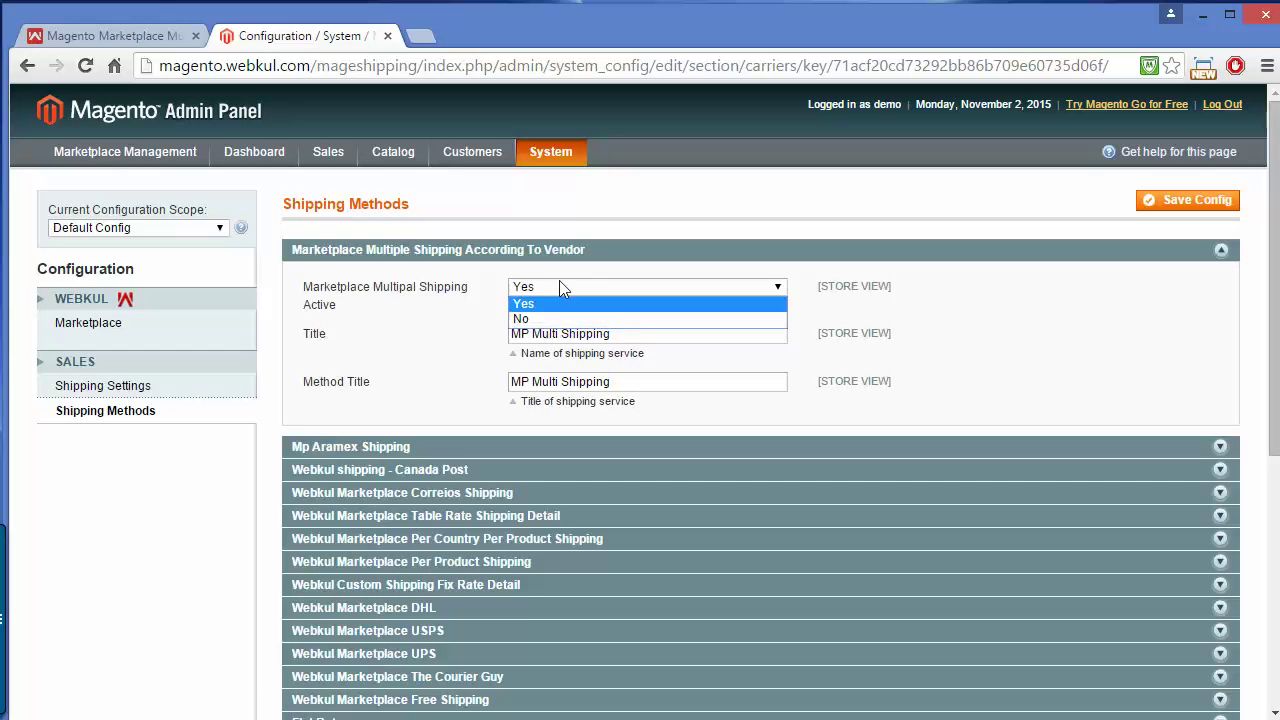
pyautogui.click(556, 305)
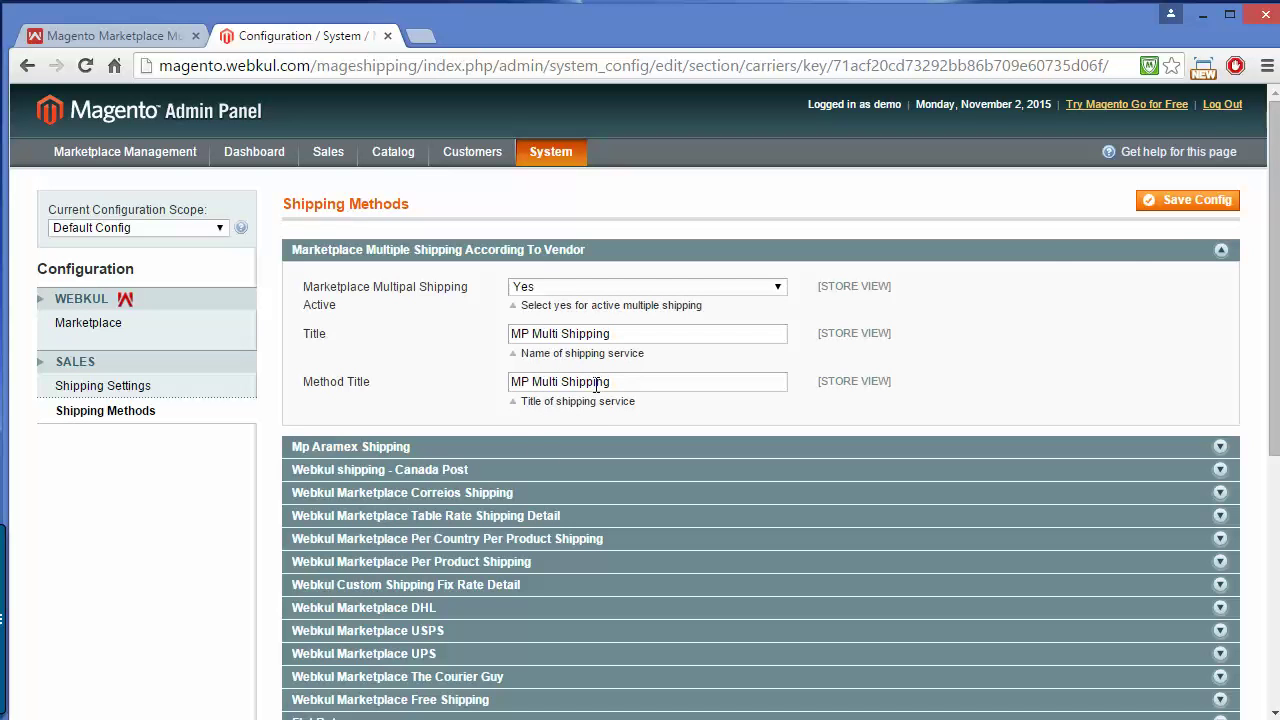
pyautogui.click(1192, 204)
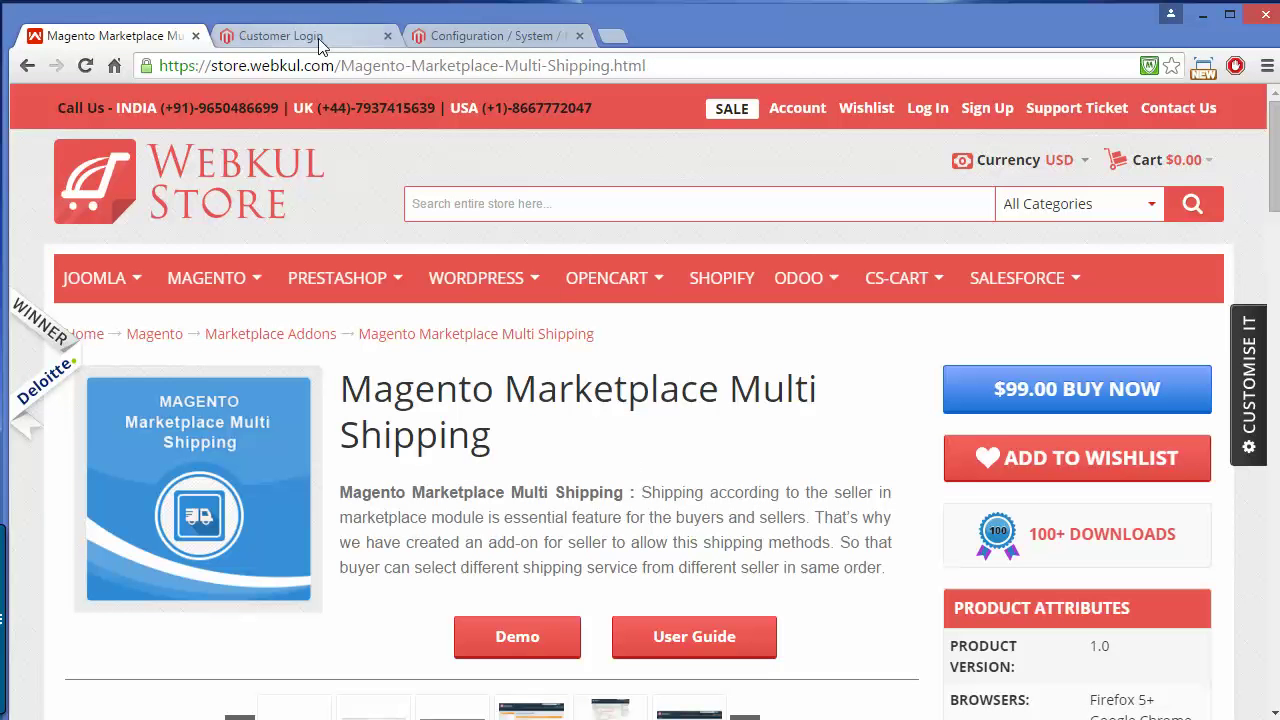
# Log in to the storefront vendor account and go to the allowed shipping methods in Manage Shipping
pyautogui.click(319, 45)
pyautogui.click(810, 640)
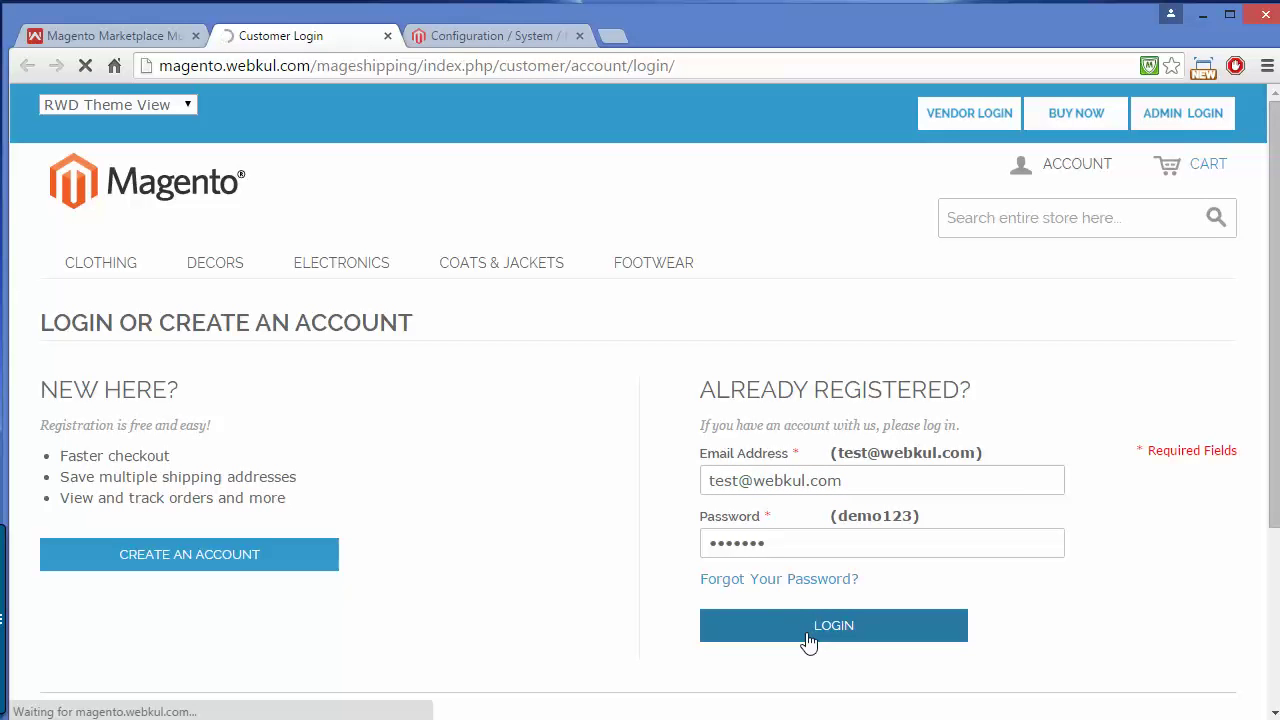
pyautogui.scroll(-10, 516, 568)
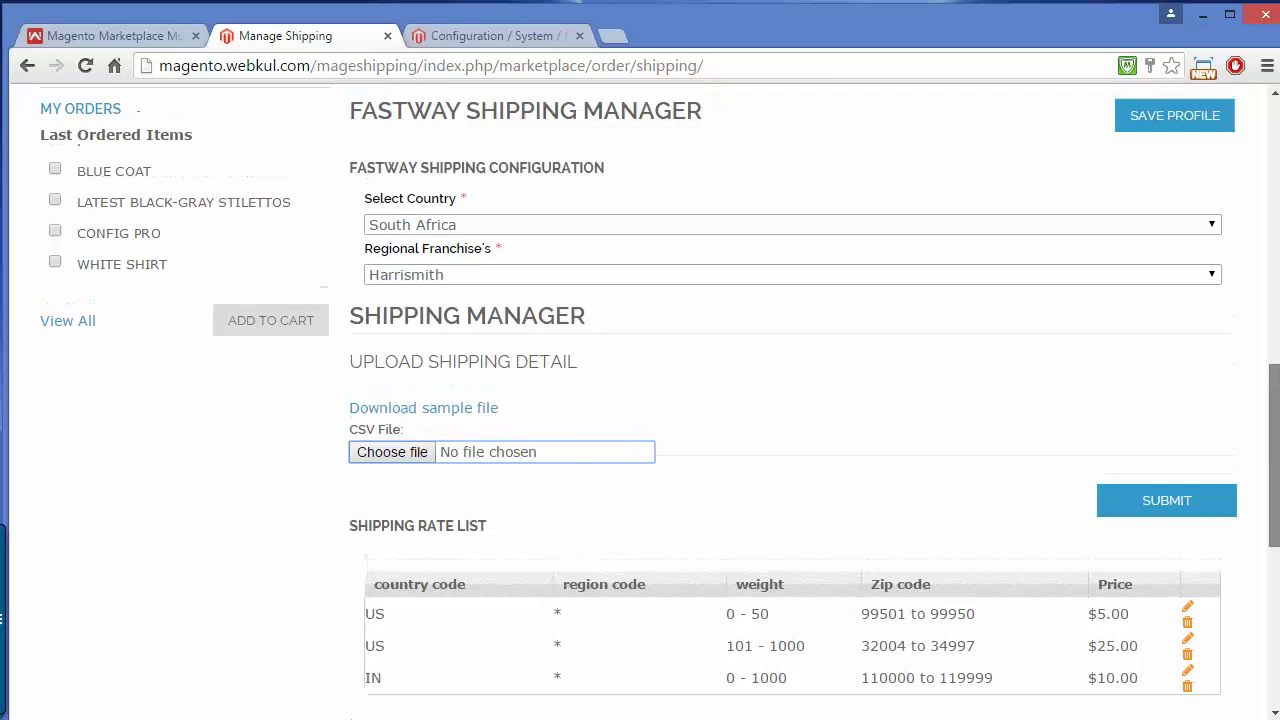
pyautogui.scroll(6, 1244, 341)
pyautogui.scroll(1, 1244, 341)
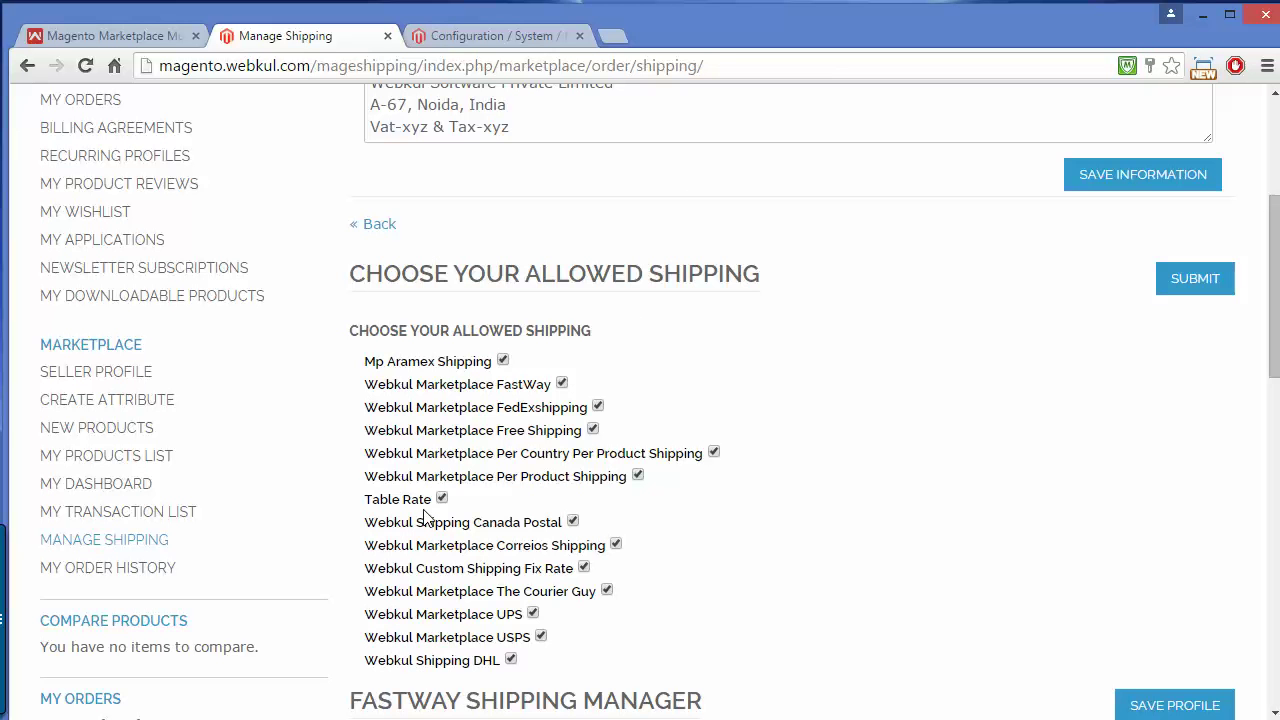
# Disallow Mp Aramex Shipping, Per Country Per Product Shipping and Per Product Shipping, keep the other methods allowed, and submit the selection
pyautogui.click(503, 361)
pyautogui.click(562, 383)
pyautogui.click(598, 407)
pyautogui.click(593, 429)
pyautogui.click(638, 476)
pyautogui.click(562, 384)
pyautogui.click(592, 430)
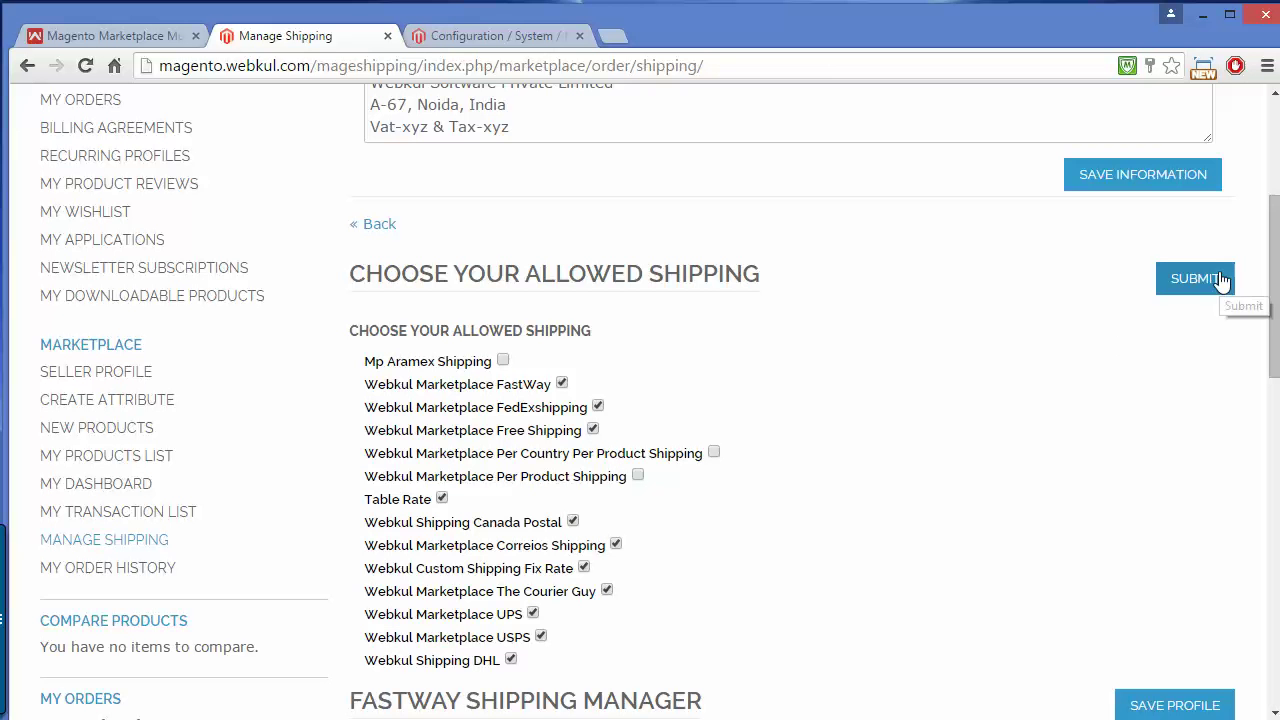
pyautogui.click(1172, 286)
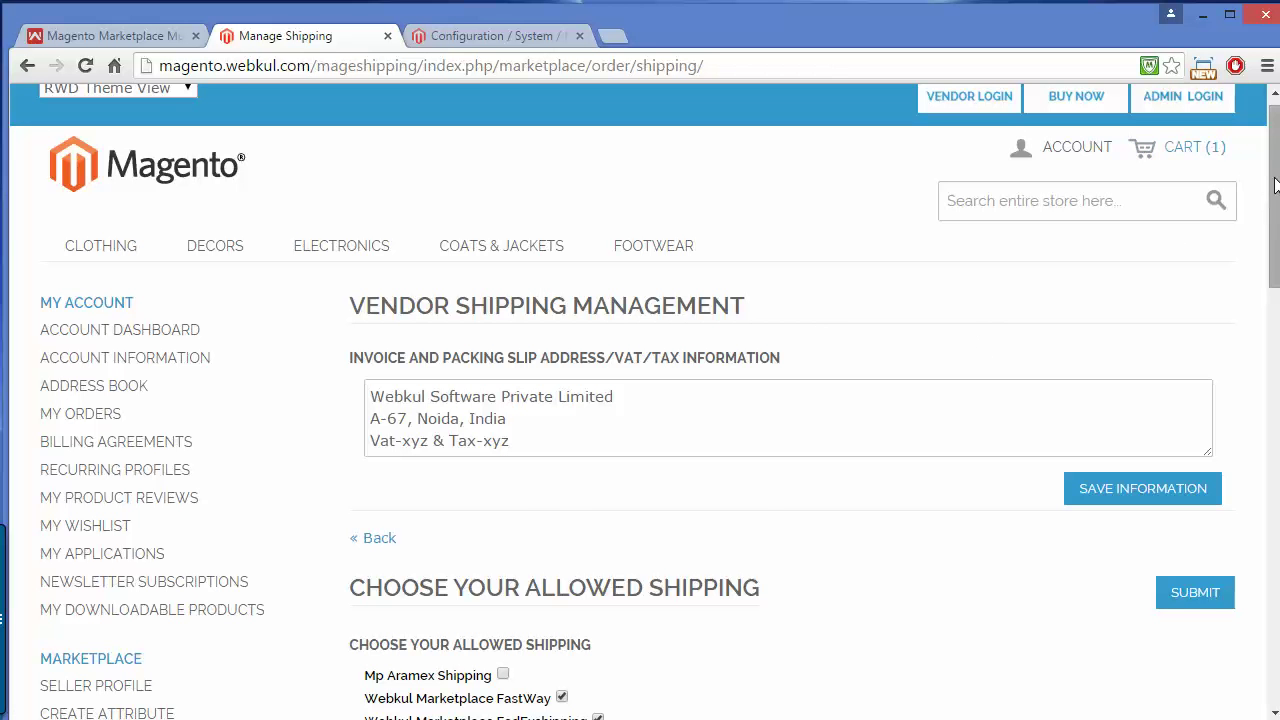
# Open the Decors category and remove the Gray Coat from the shopping cart
pyautogui.moveTo(1272, 185); pyautogui.dragTo(1272, 250)
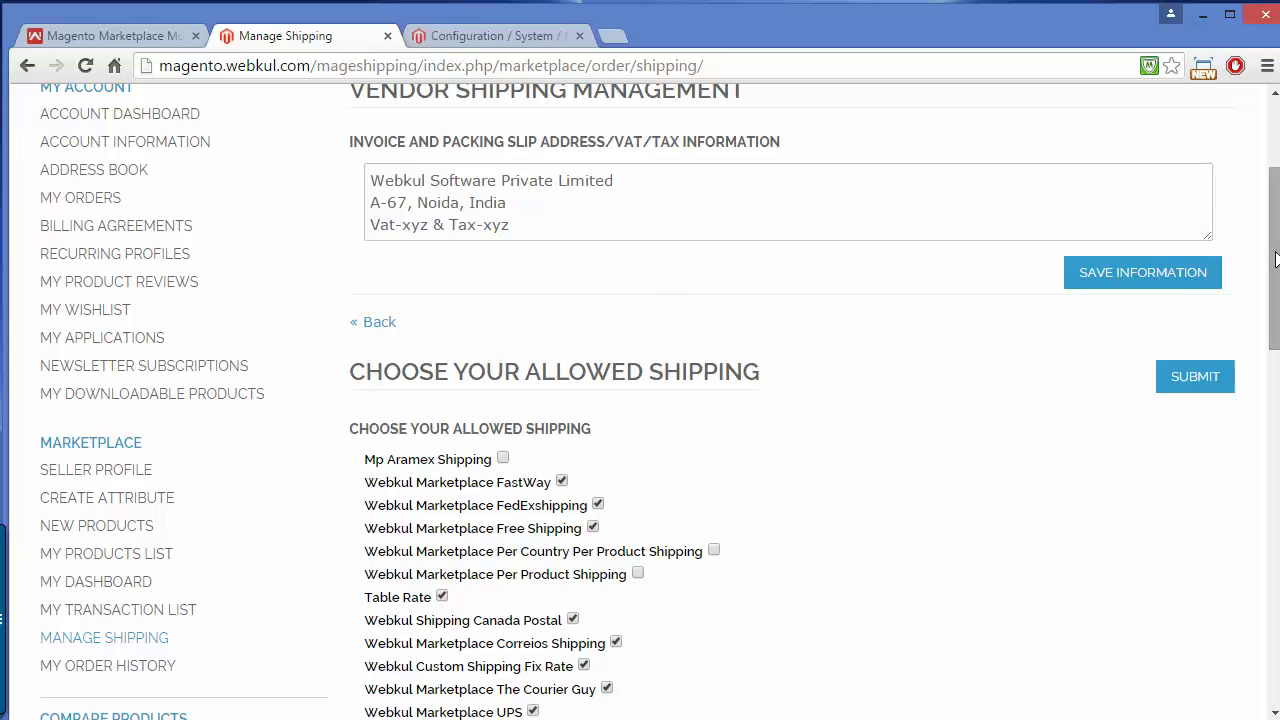
pyautogui.moveTo(1275, 260); pyautogui.dragTo(1275, 190)
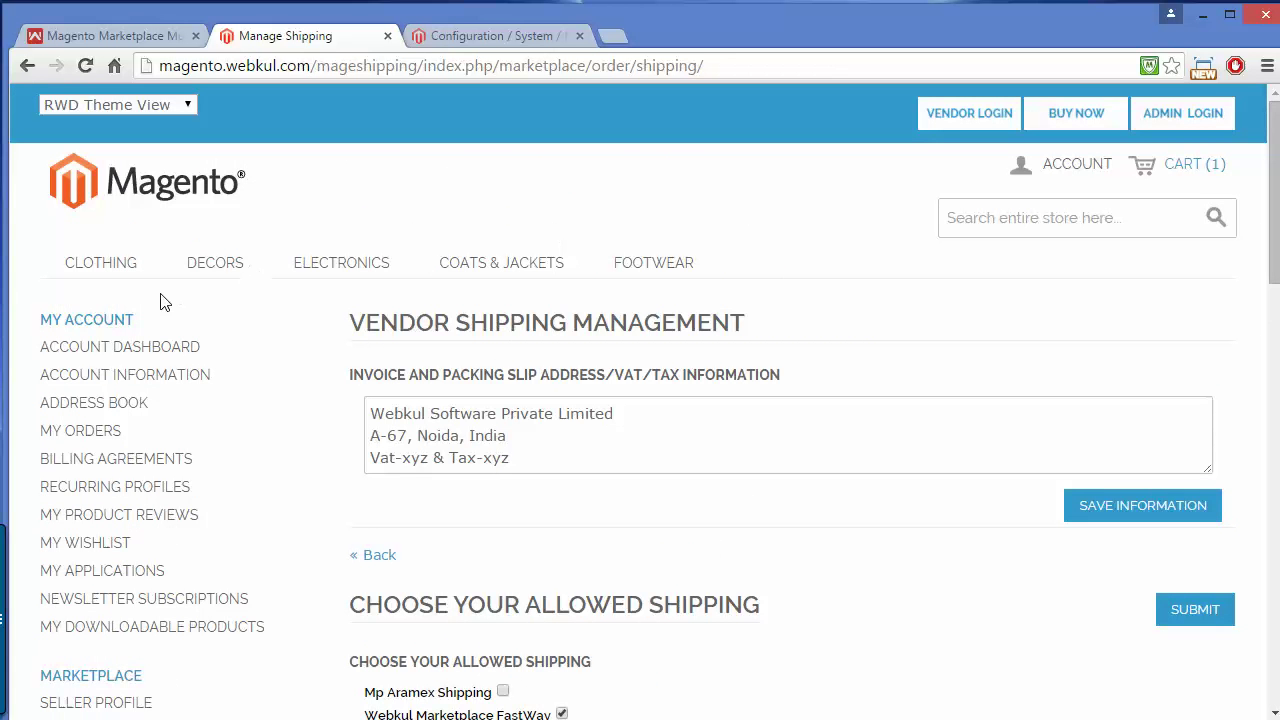
pyautogui.click(203, 266)
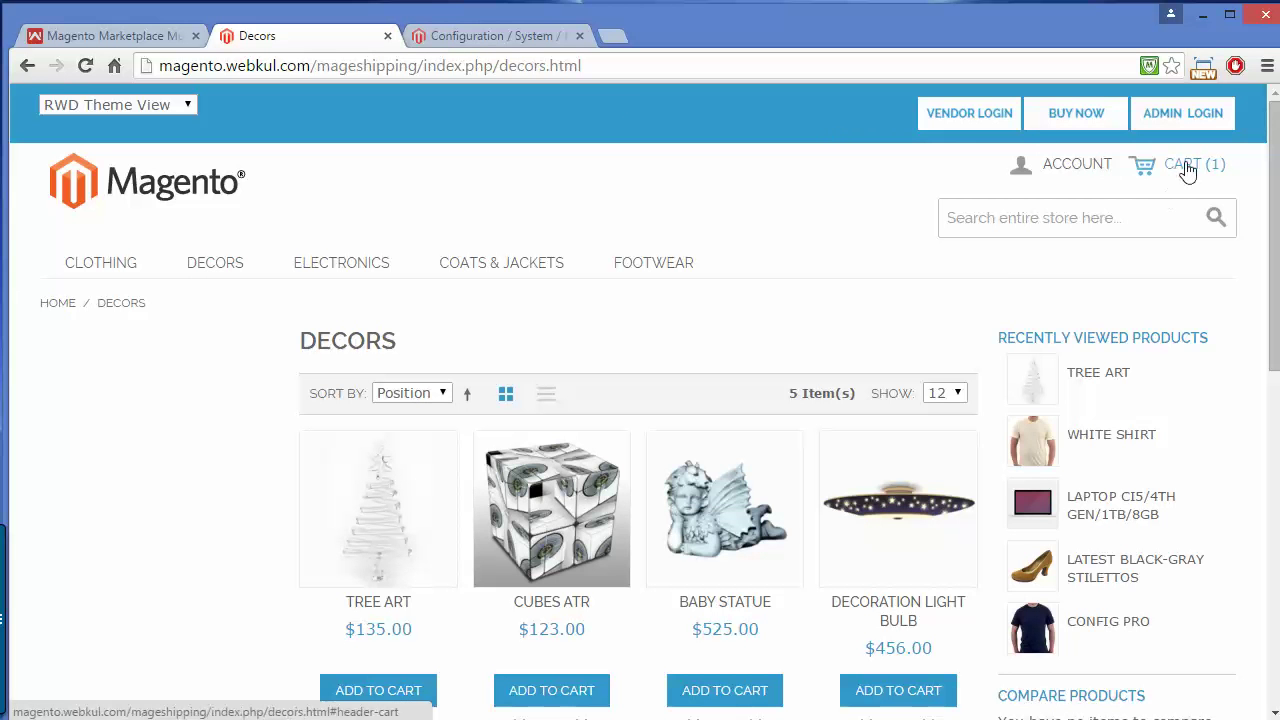
pyautogui.click(1188, 168)
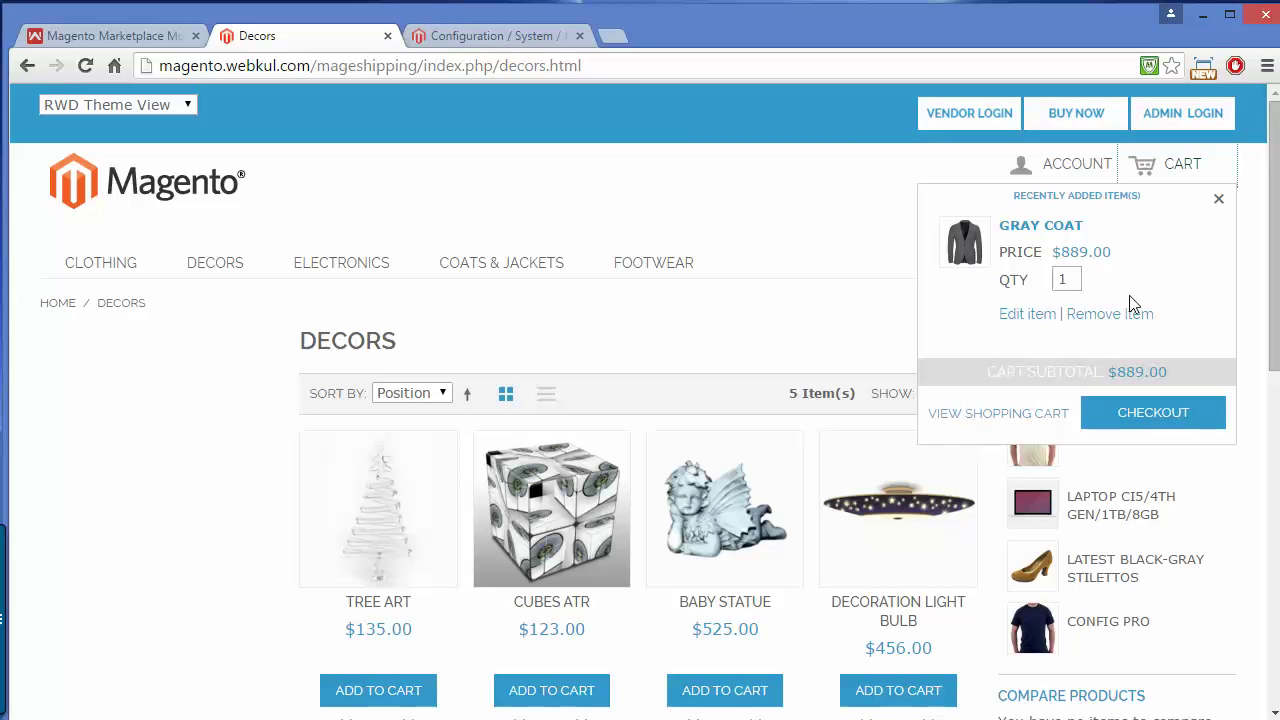
pyautogui.click(1119, 321)
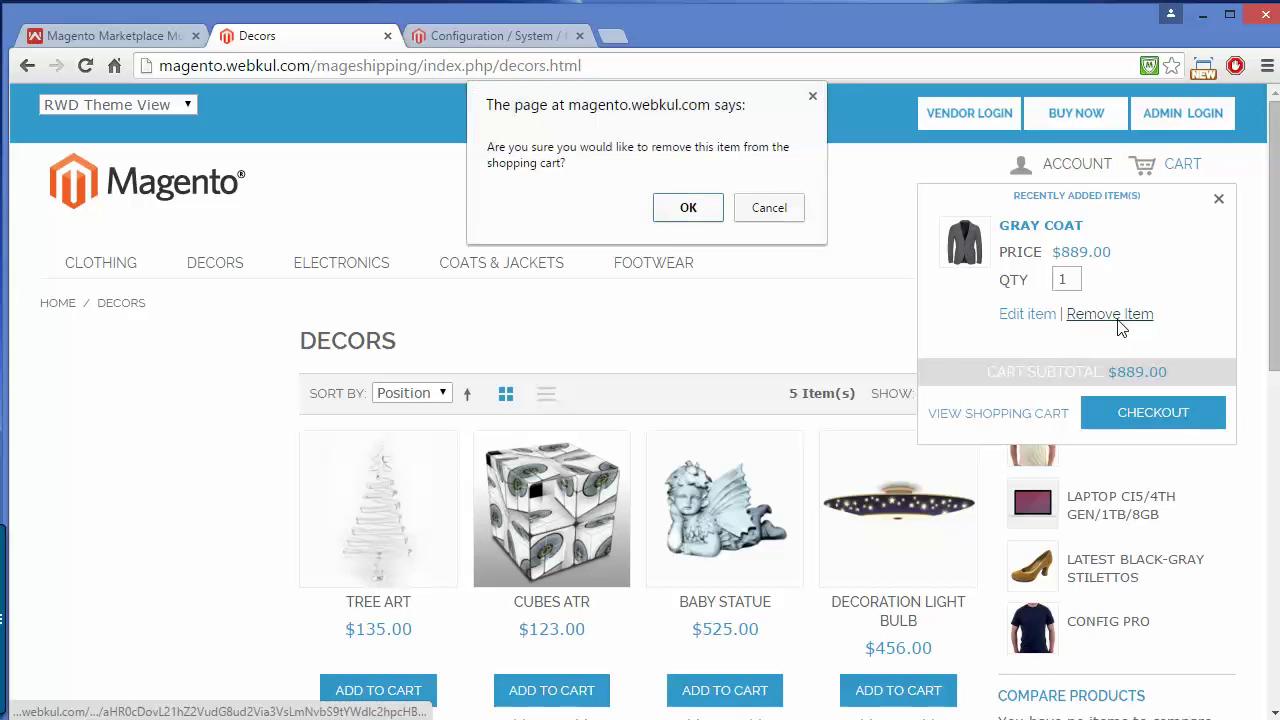
pyautogui.click(688, 207)
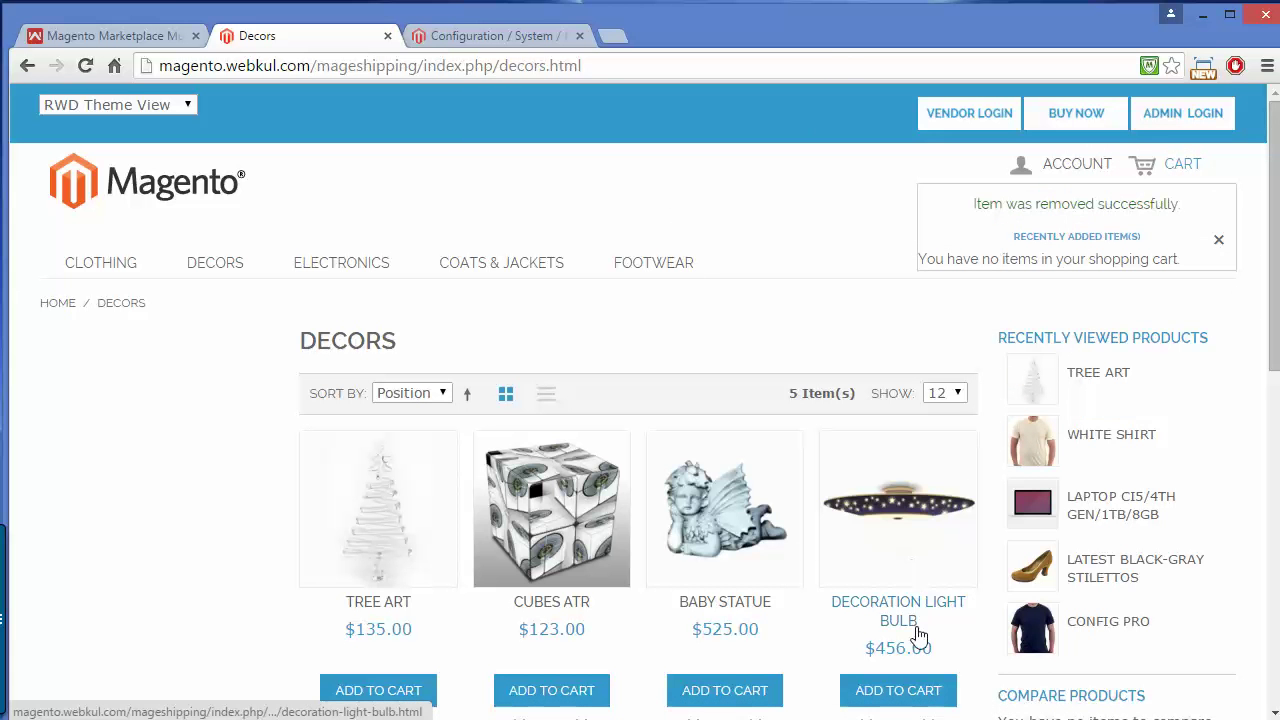
# Add the Decoration Light Bulb to the cart and check out, submitting the saved billing address as the shipping address
pyautogui.click(898, 690)
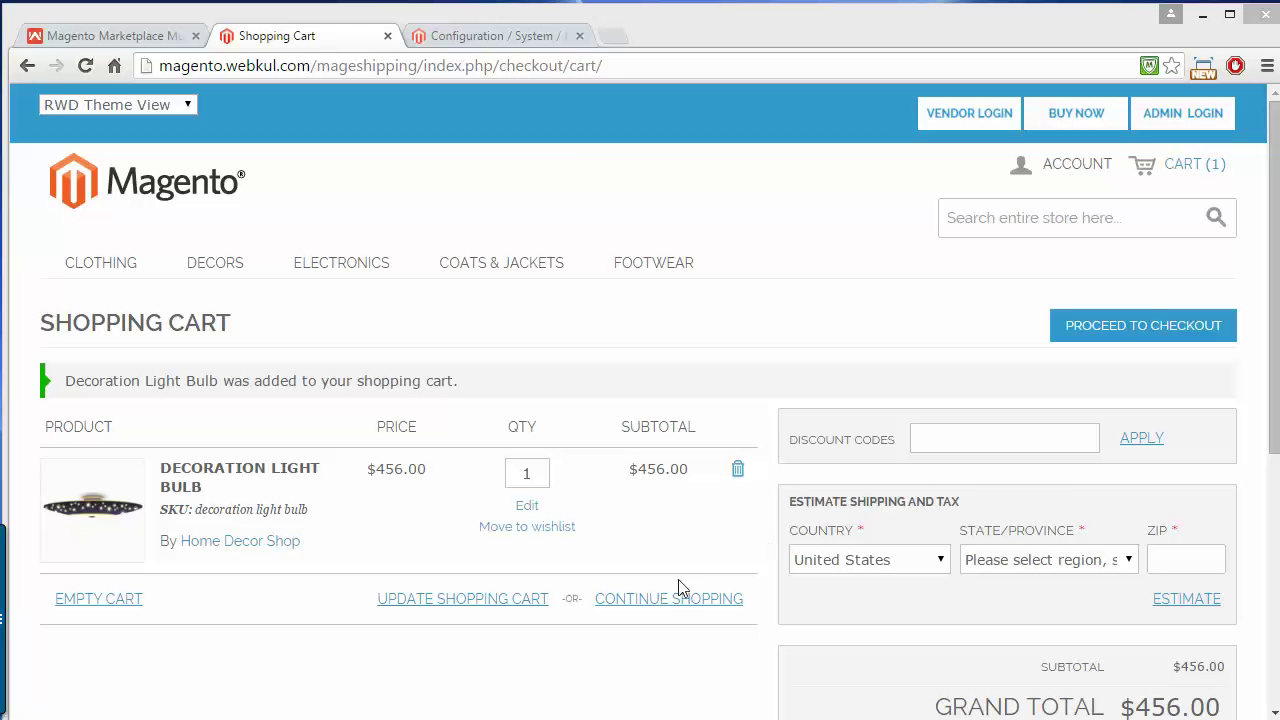
pyautogui.click(1130, 333)
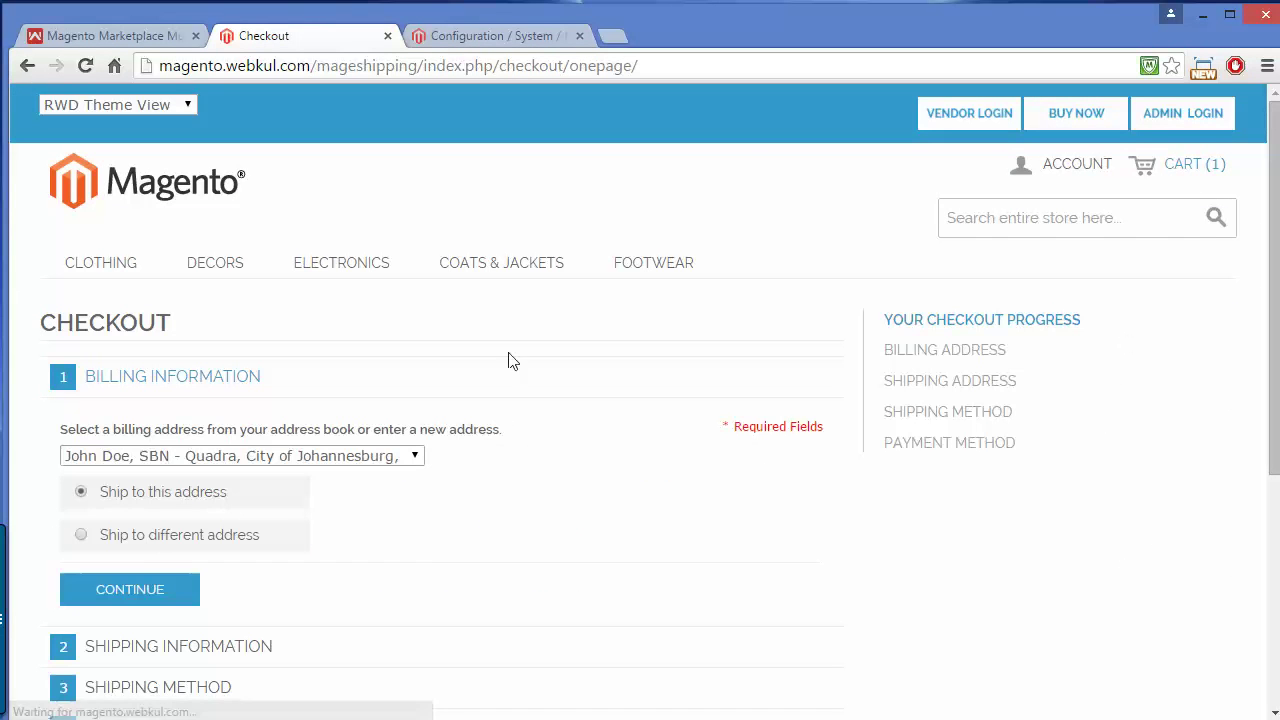
pyautogui.click(129, 590)
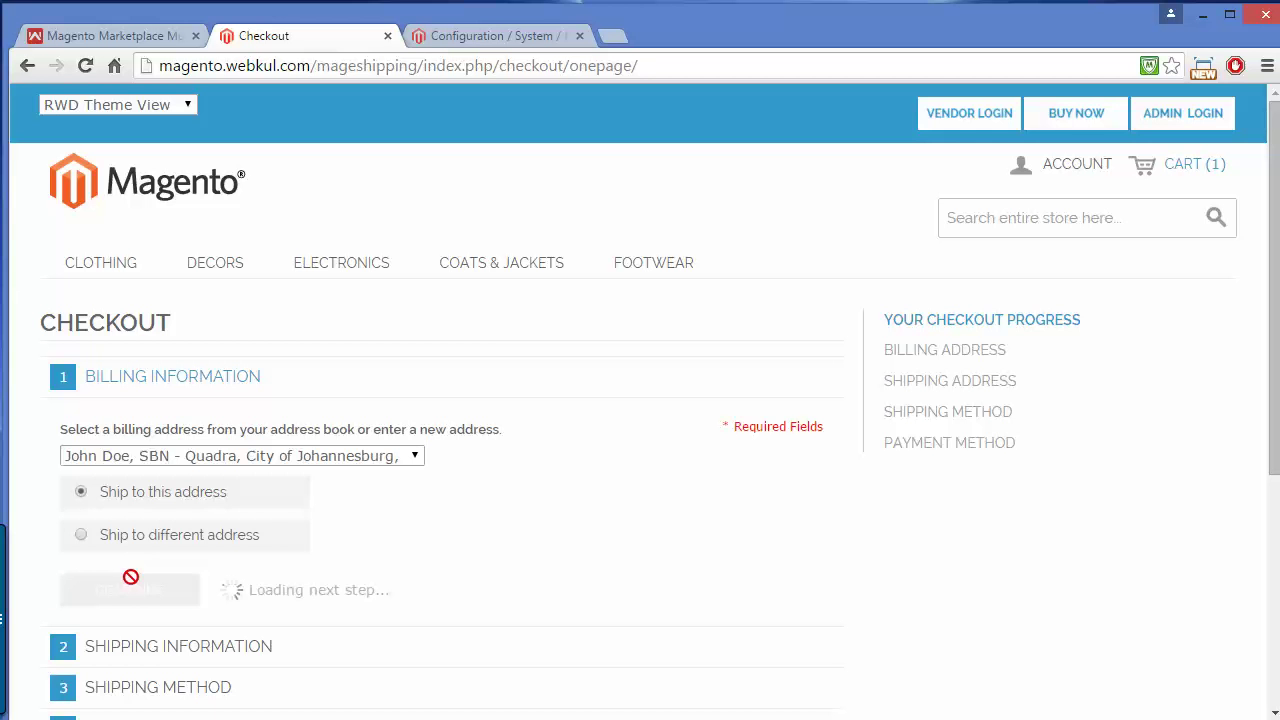
pyautogui.moveTo(1271, 300); pyautogui.dragTo(1260, 409)
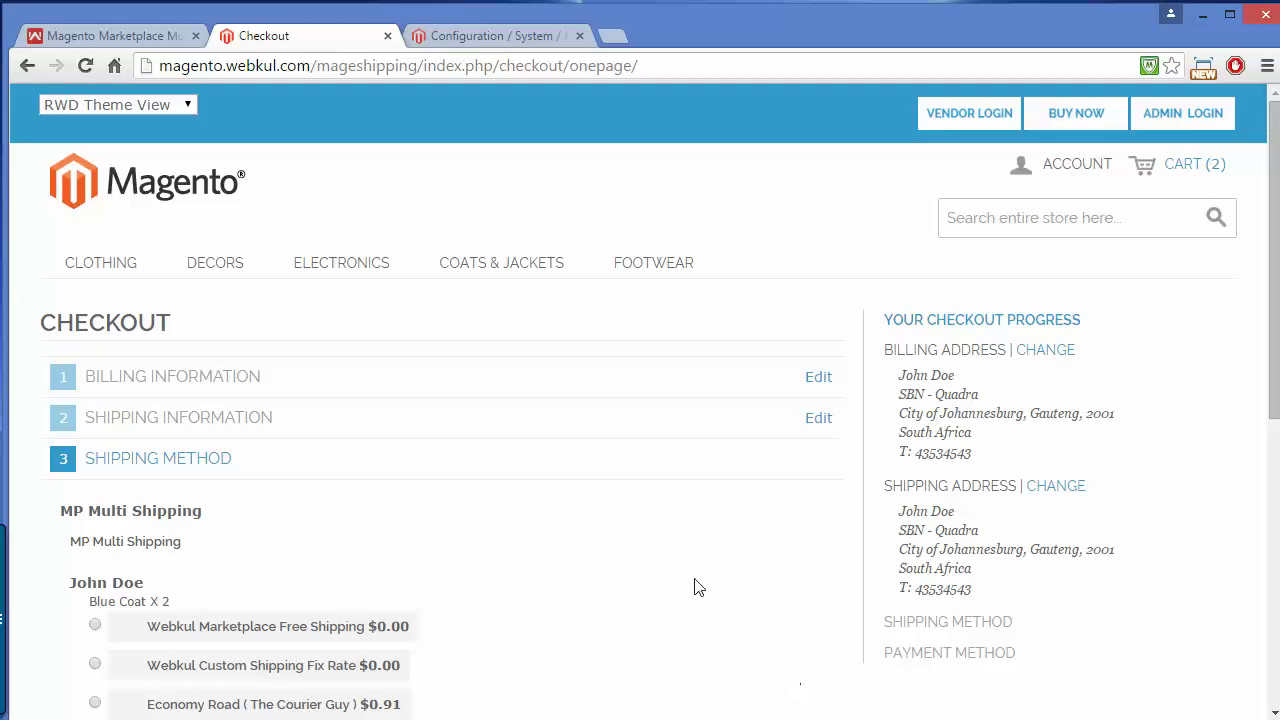
# Try the vendor's shipping options for the Blue Coat, settle on Roadfreight (The Courier Guy), and continue to payment information
pyautogui.moveTo(1276, 260); pyautogui.dragTo(1270, 385)
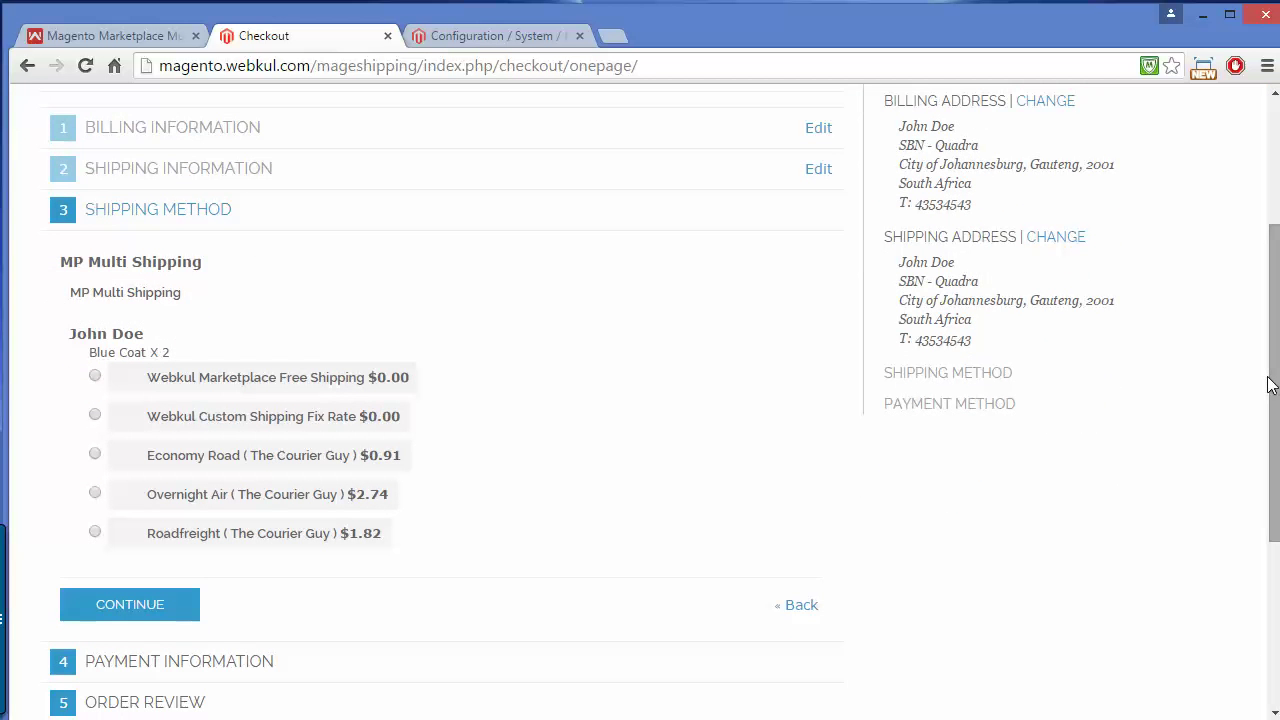
pyautogui.click(96, 378)
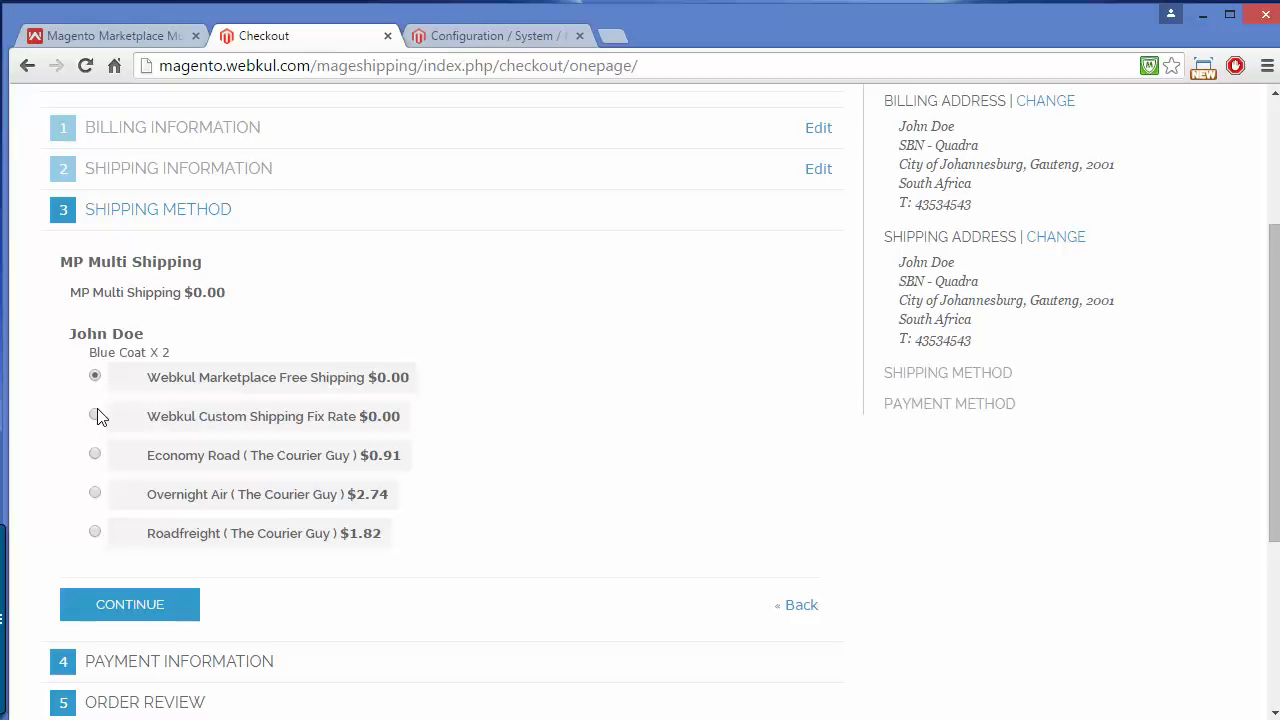
pyautogui.click(96, 415)
pyautogui.click(95, 454)
pyautogui.click(95, 493)
pyautogui.click(95, 532)
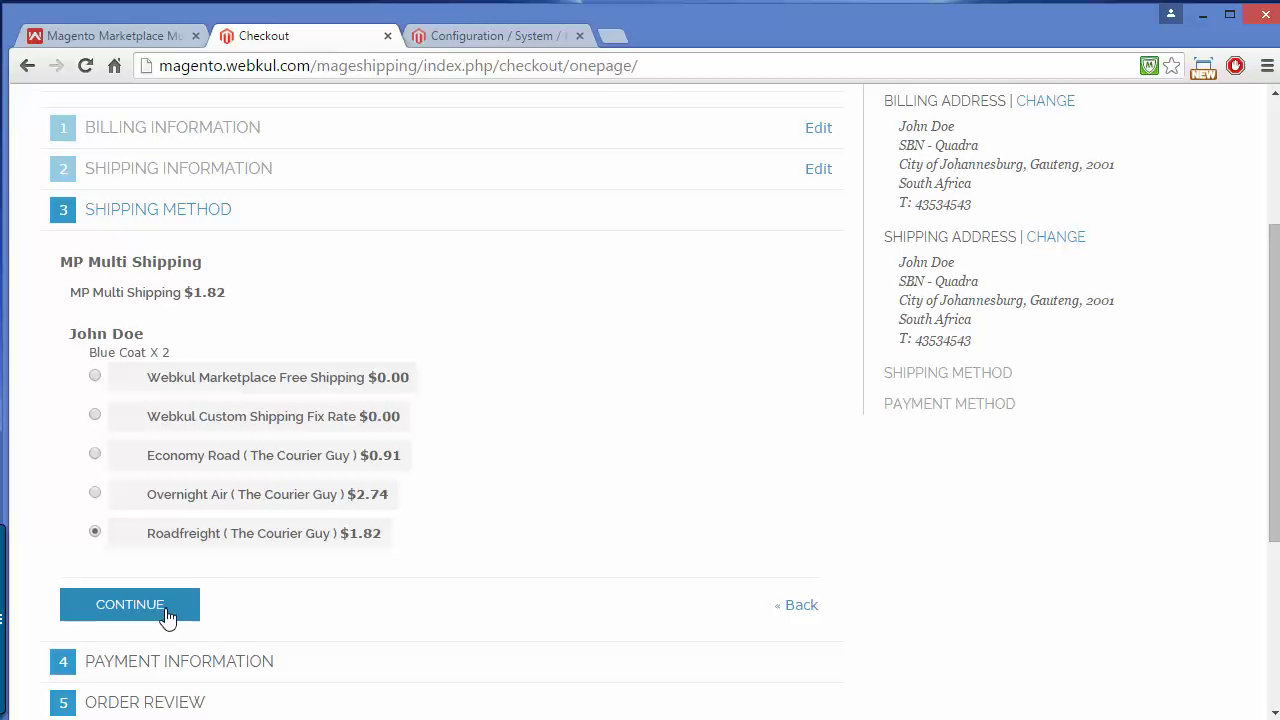
pyautogui.click(130, 604)
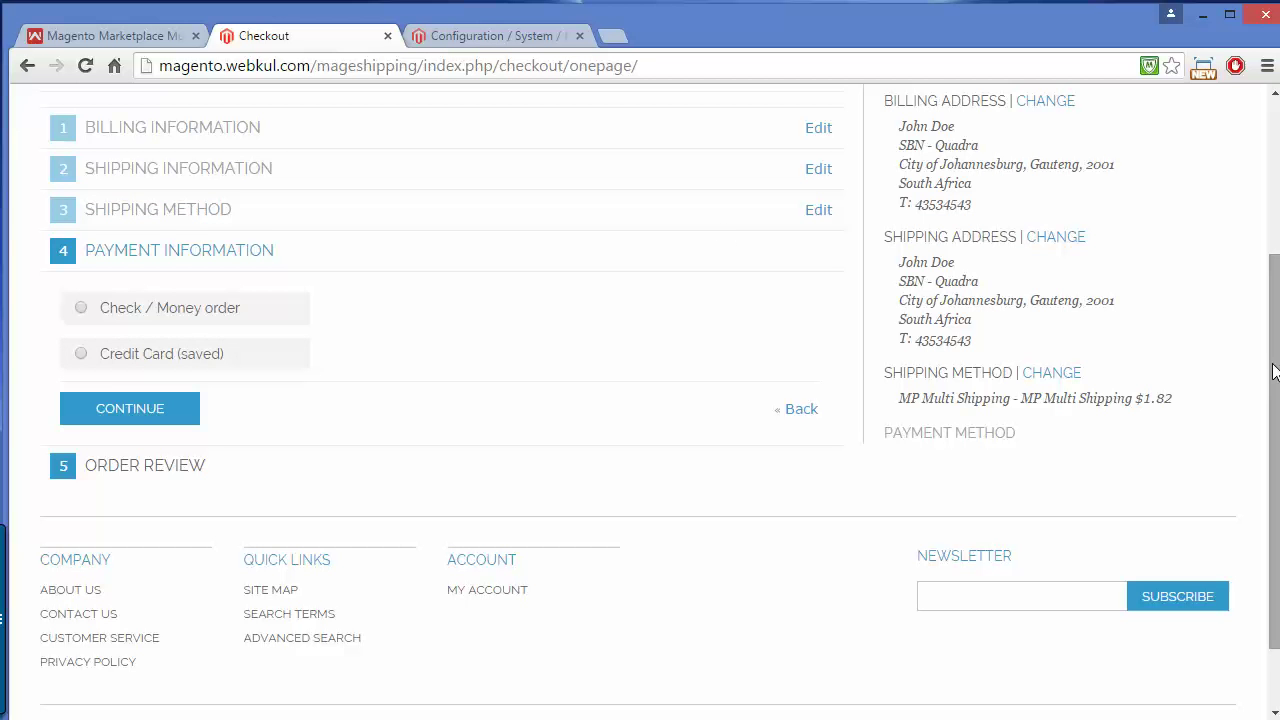
# Return from checkout to the shopping cart and remove the Blue Coat item
pyautogui.moveTo(1273, 371); pyautogui.dragTo(1256, 218)
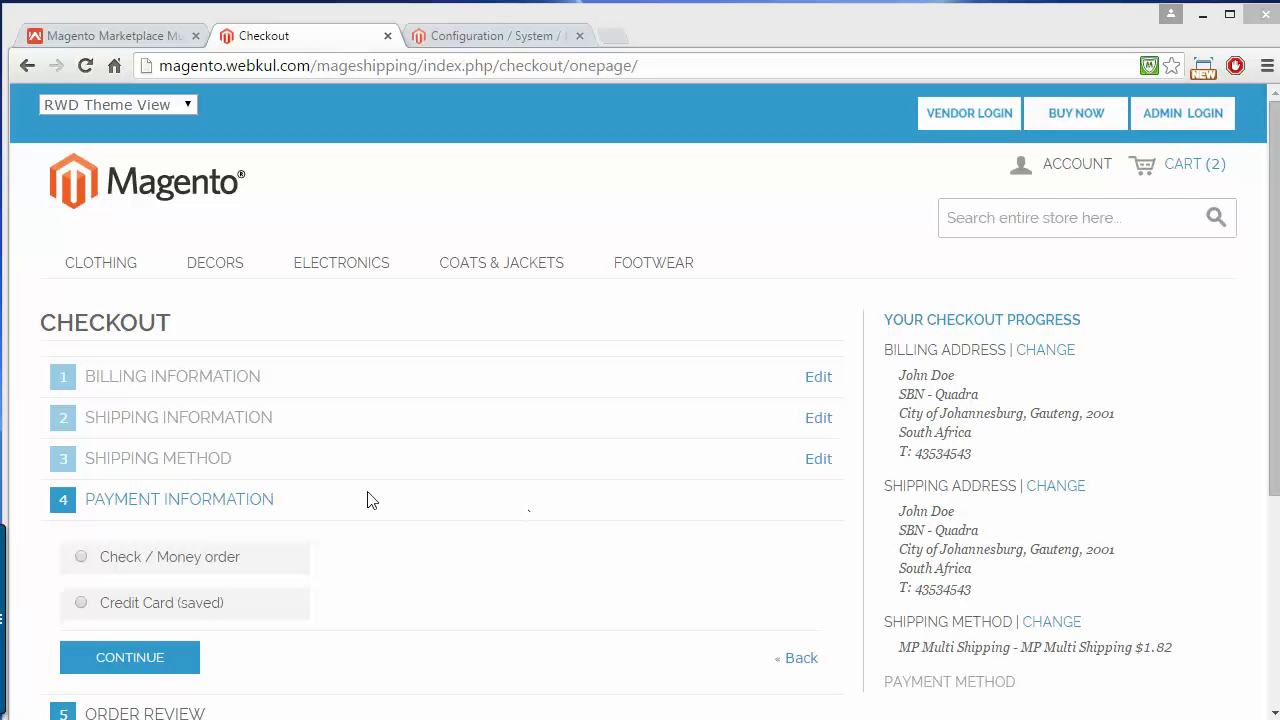
pyautogui.click(24, 66)
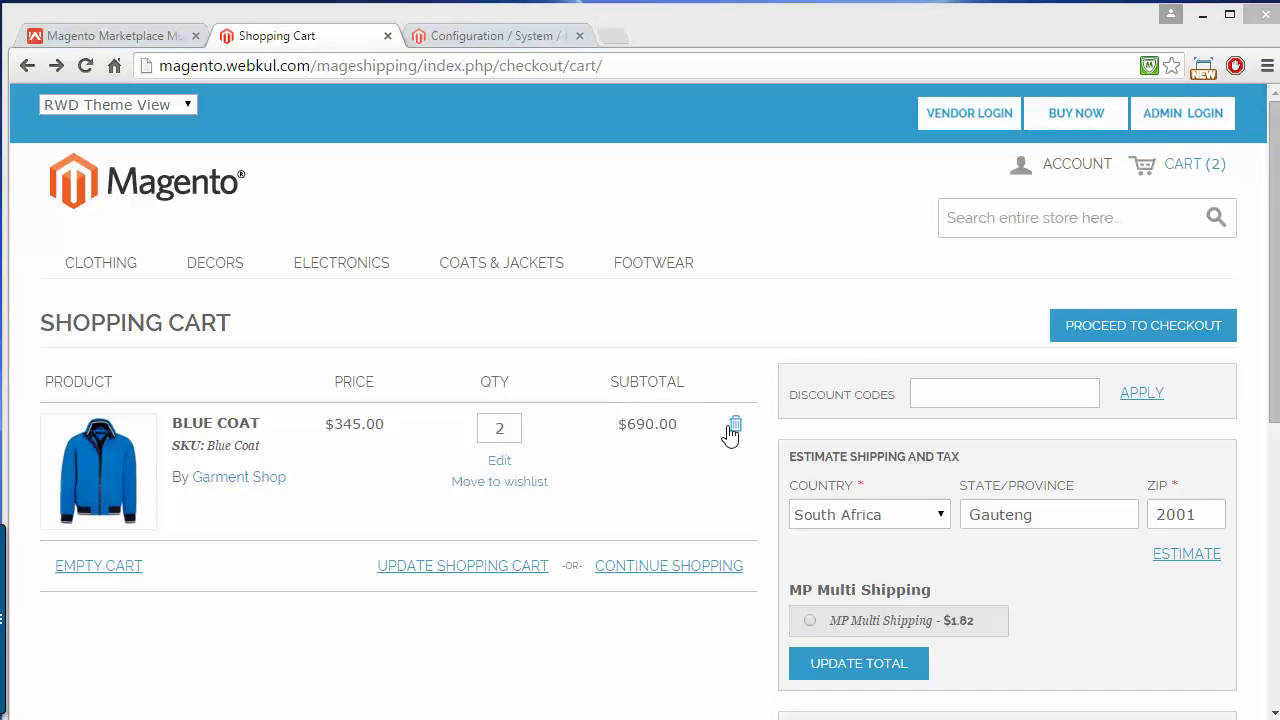
pyautogui.click(737, 438)
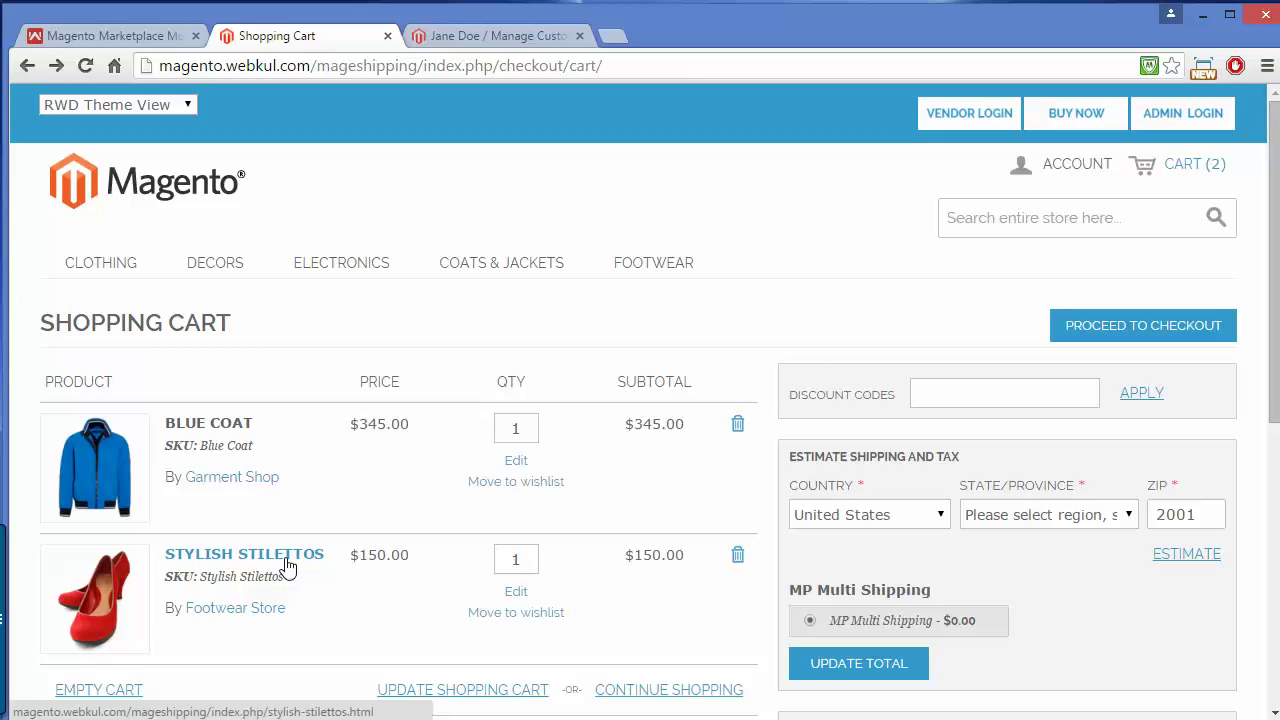
# Check out the Blue Coat and Stylish Stilettos cart, submitting the saved billing address as the shipping address
pyautogui.click(1158, 339)
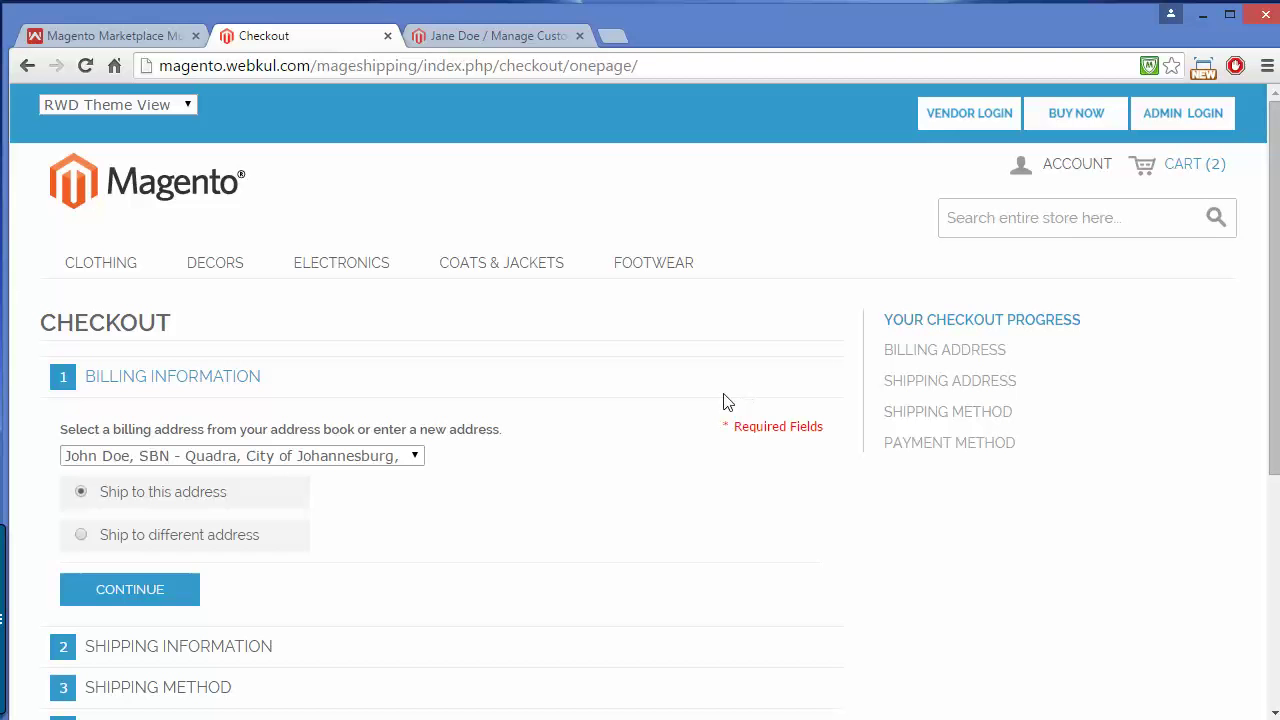
pyautogui.click(184, 591)
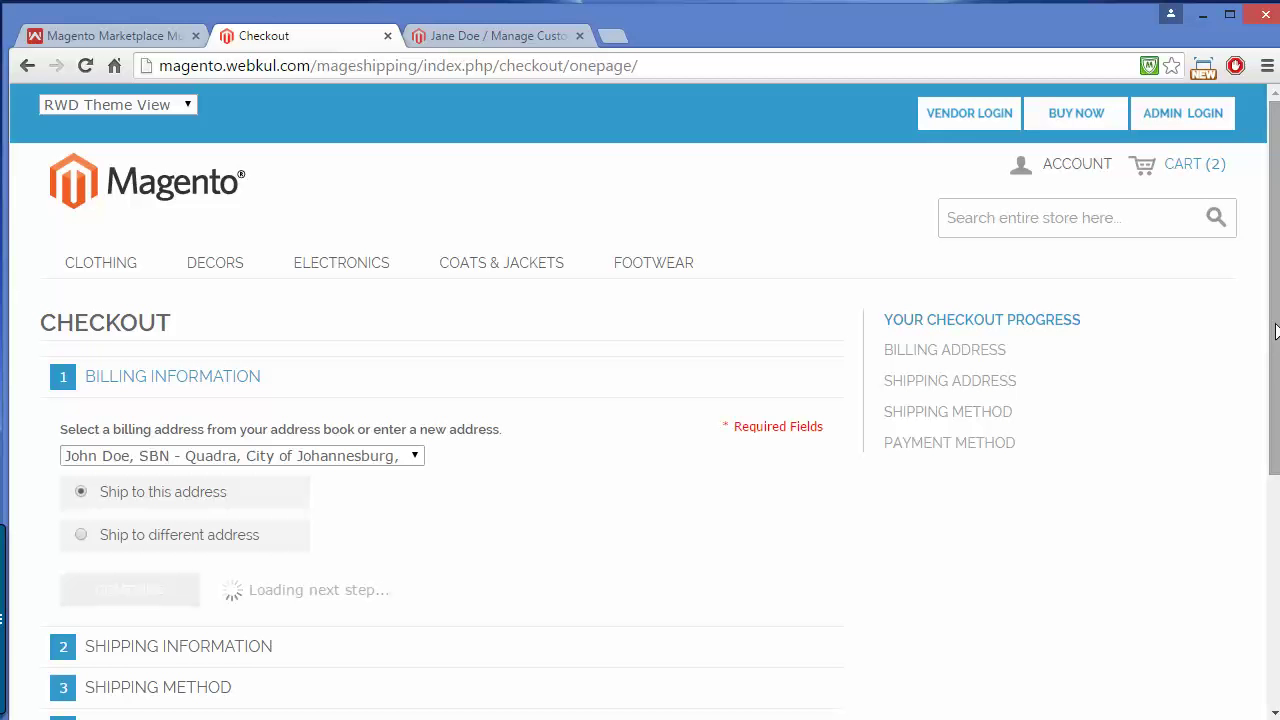
pyautogui.scroll(-1, 1275, 393)
pyautogui.scroll(-1, 1275, 393)
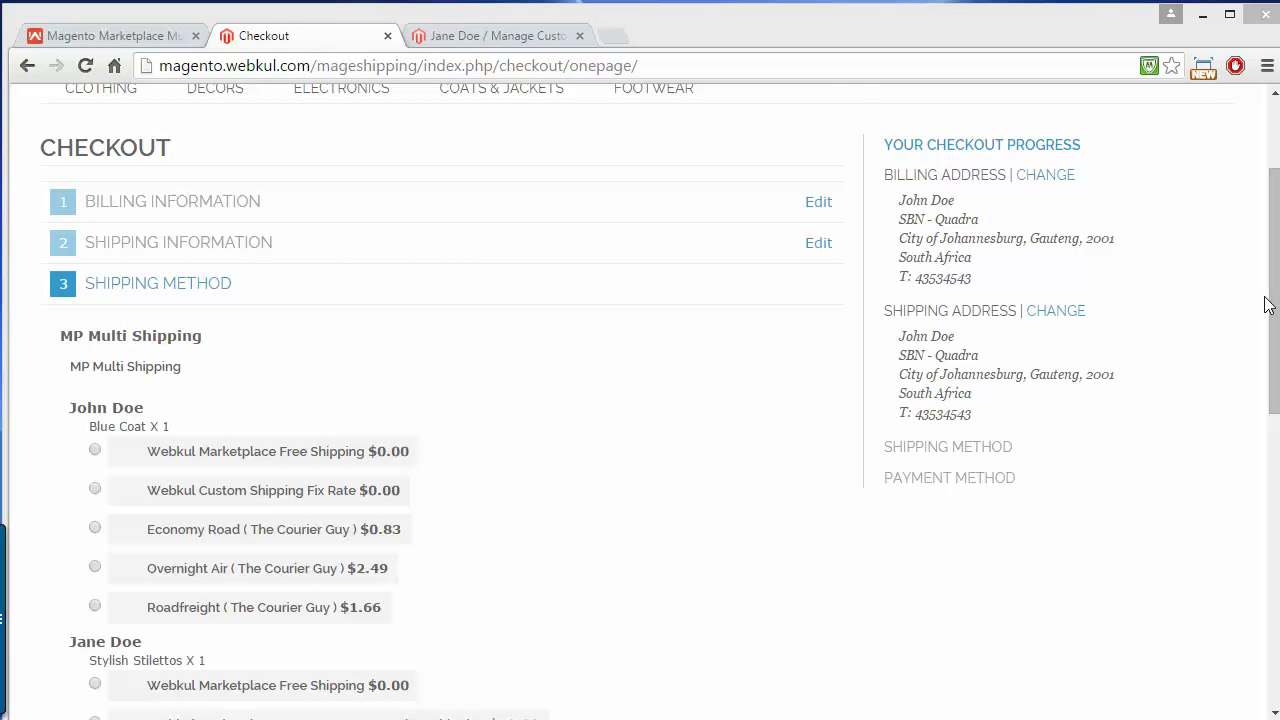
# Choose Roadfreight (The Courier Guy) for the Blue Coat and Webkul Marketplace Per Product Shipping for the Stylish Stilettos, then continue to payment information
pyautogui.moveTo(1274, 292); pyautogui.dragTo(1275, 350)
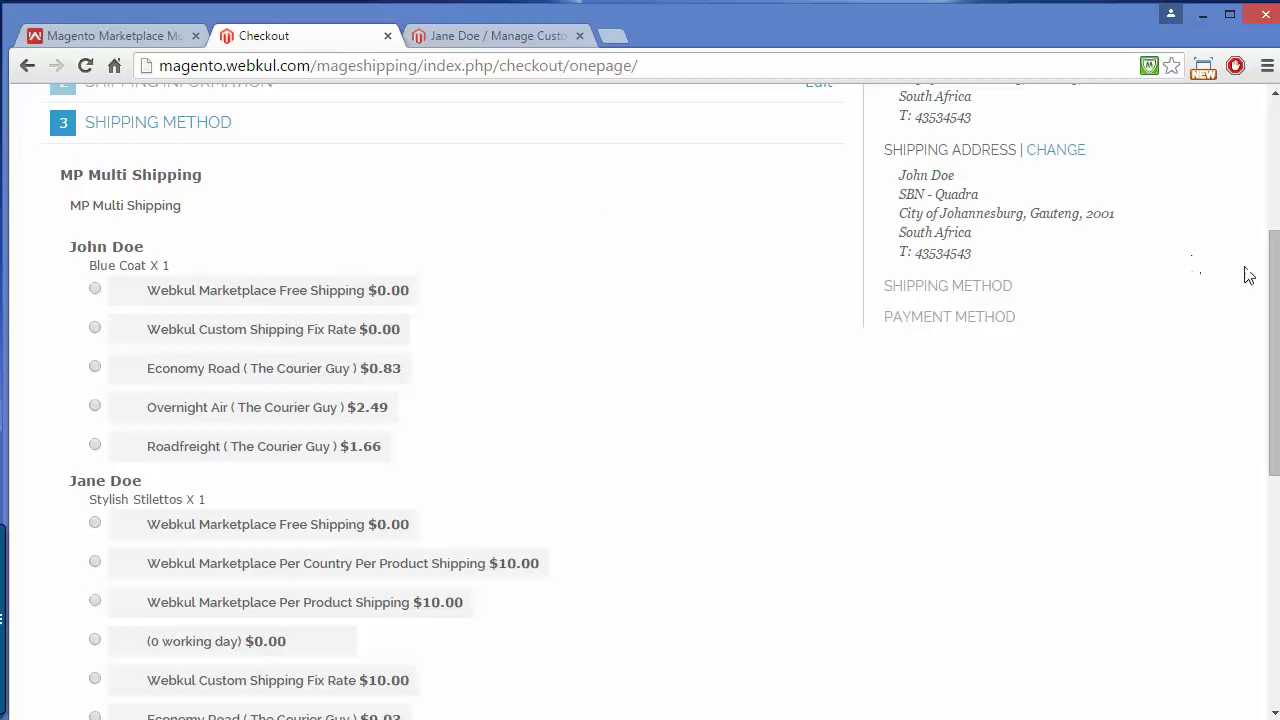
pyautogui.scroll(-1, 1274, 350)
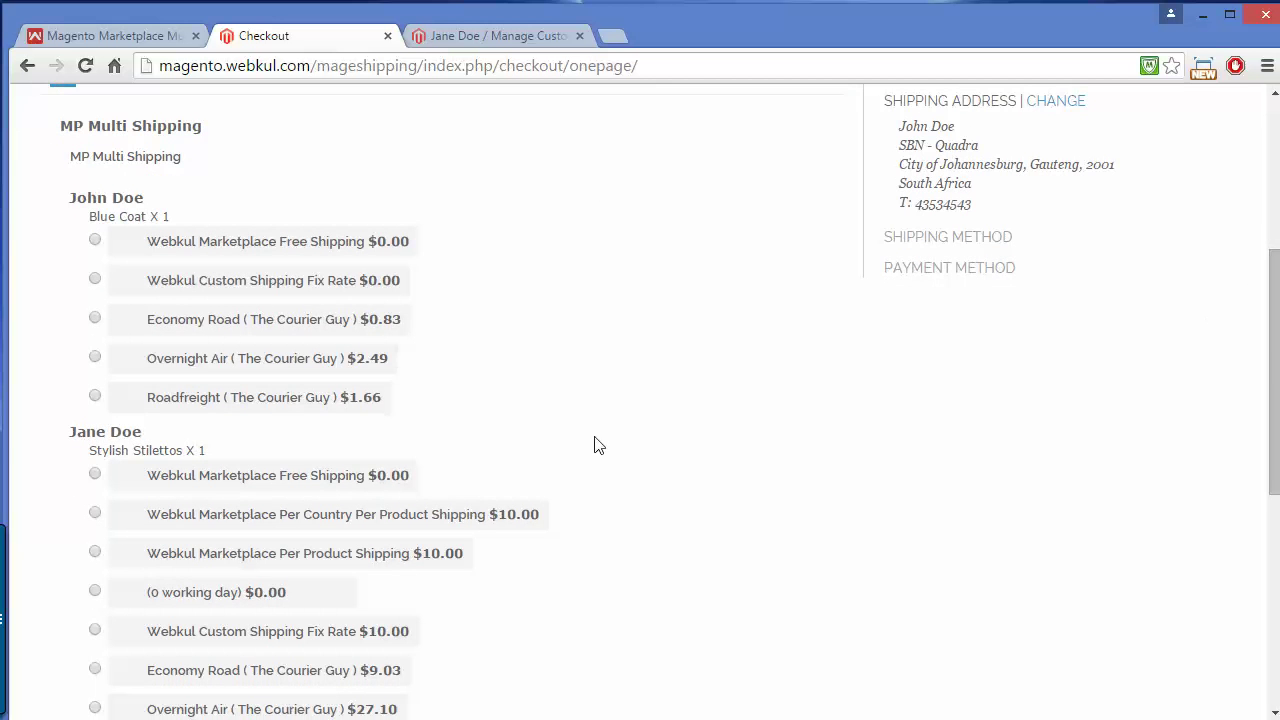
pyautogui.click(95, 396)
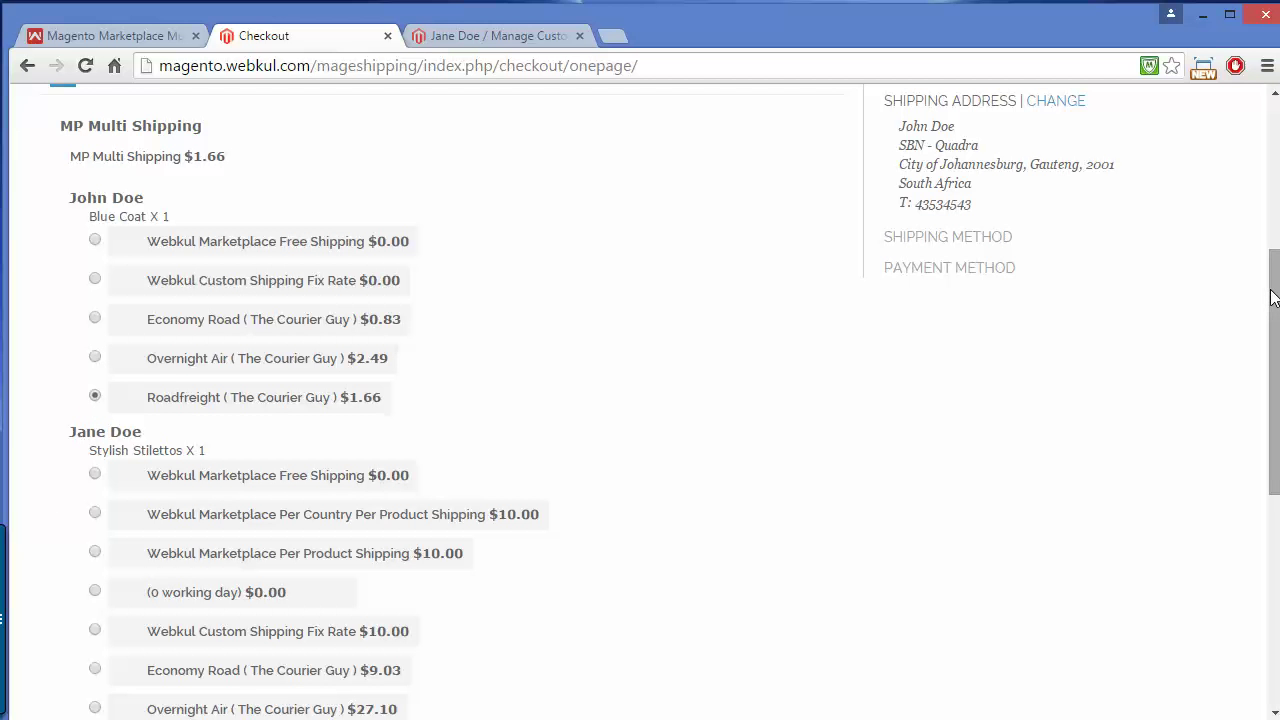
pyautogui.moveTo(1273, 298); pyautogui.dragTo(1273, 373)
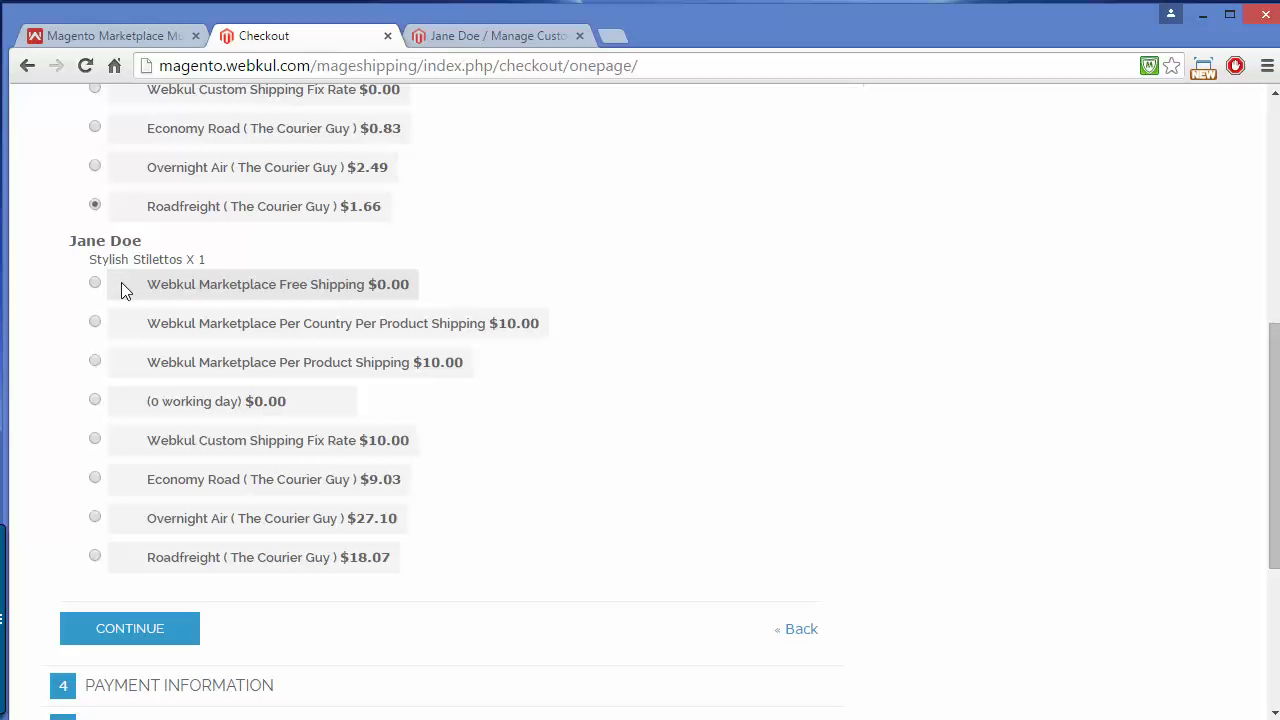
pyautogui.click(95, 362)
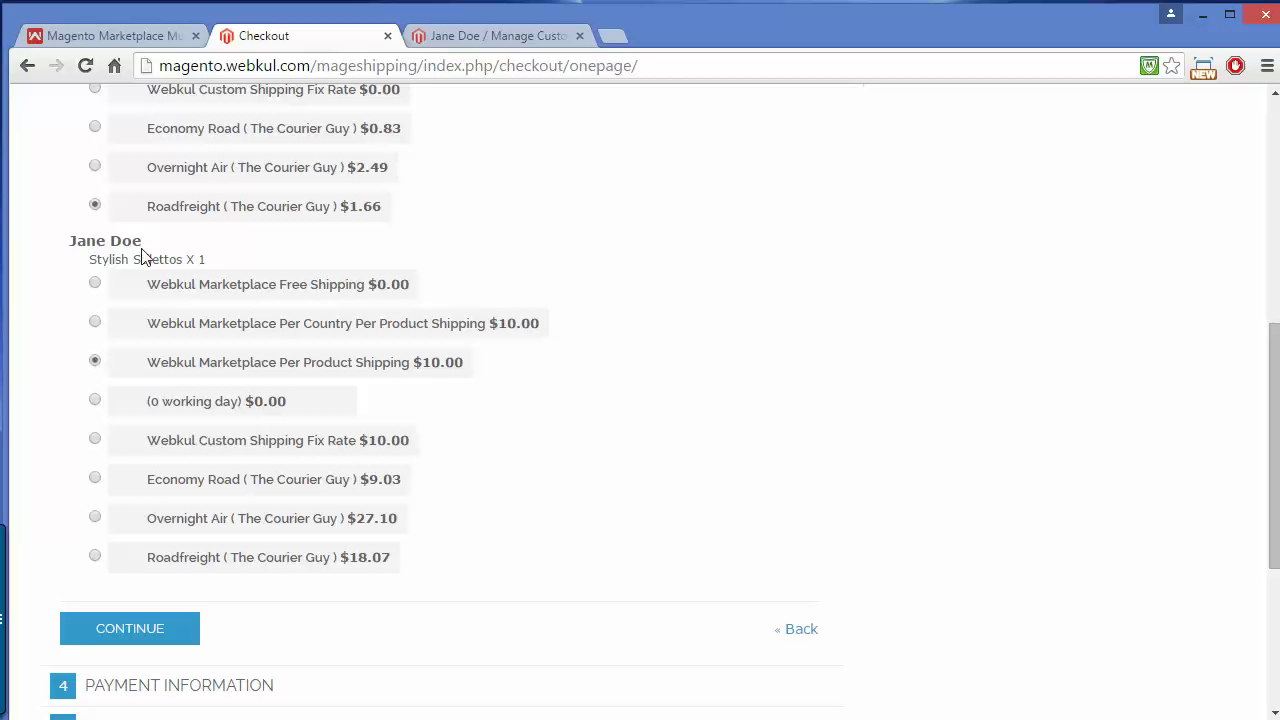
pyautogui.click(110, 632)
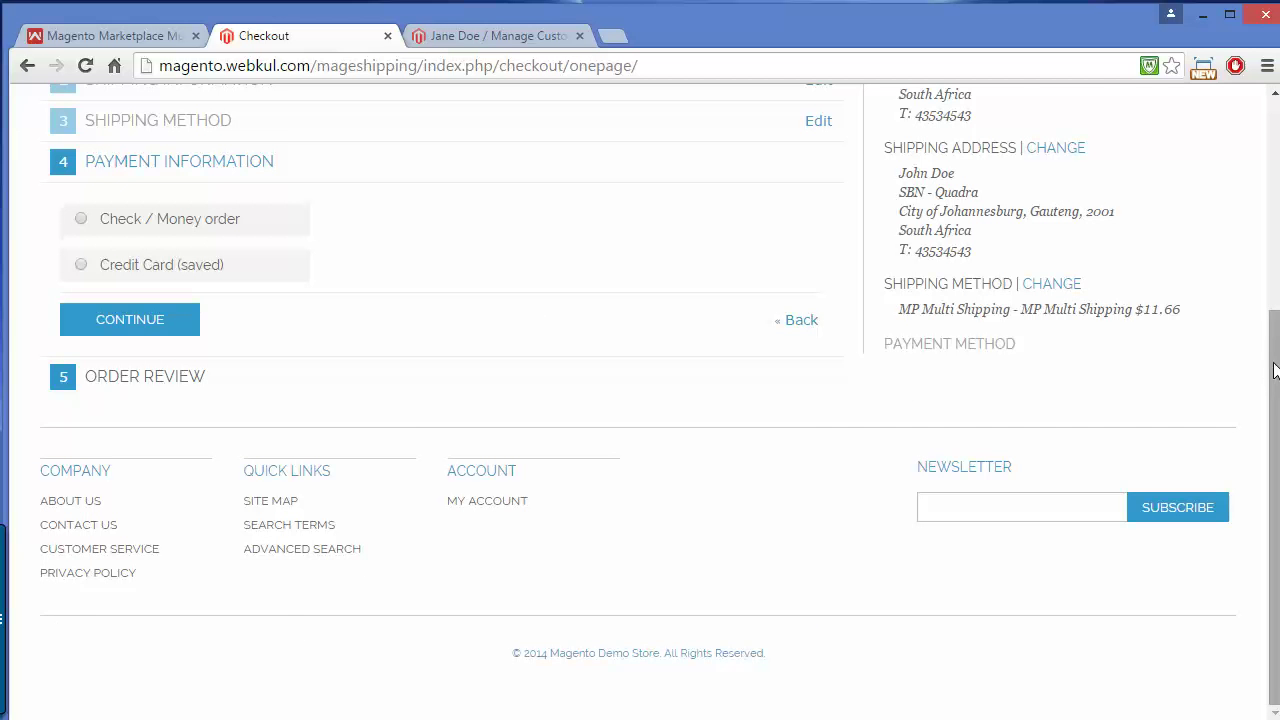
pyautogui.moveTo(1274, 363); pyautogui.dragTo(1257, 191)
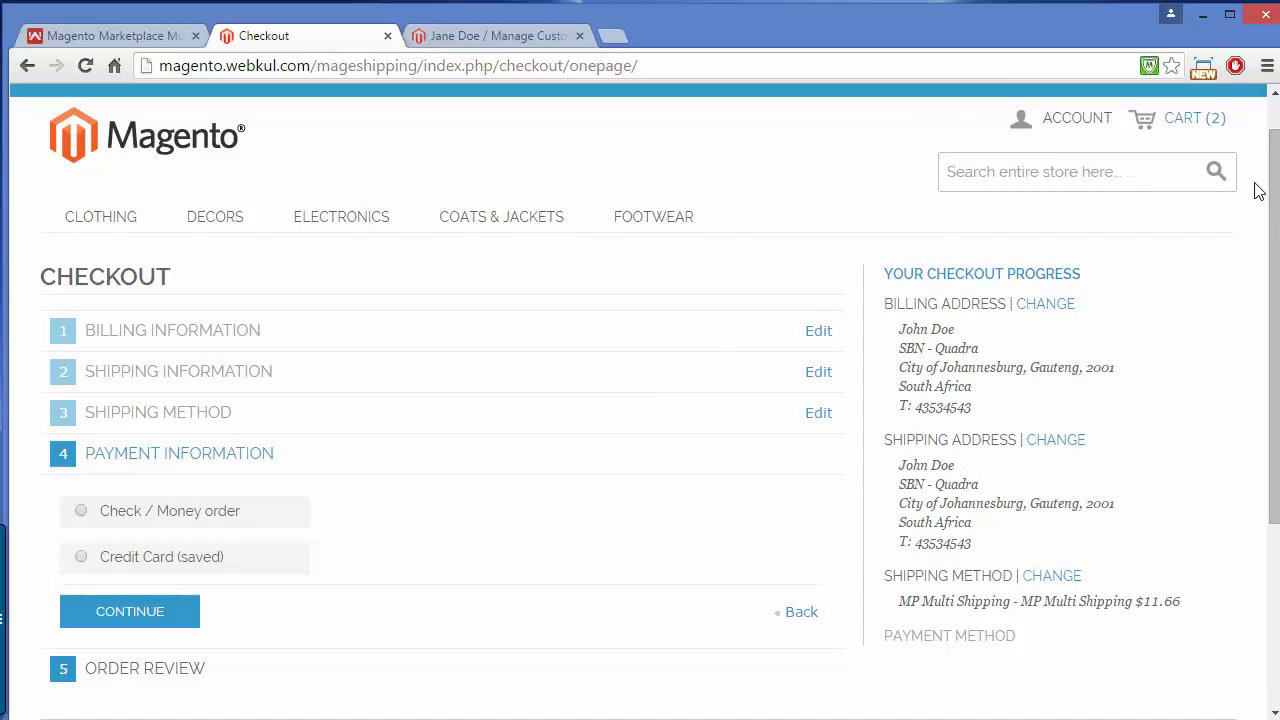